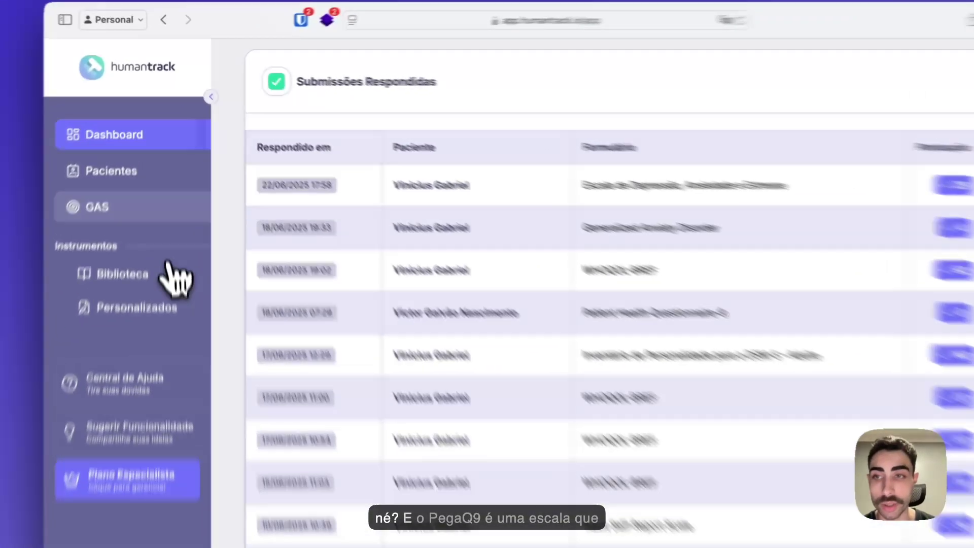
- Search the instrument library for "phq" and open the details of the Patient Health Questionnaire-9 (PHQ-9)
{"action": "left_click", "coordinate": [128, 239]}
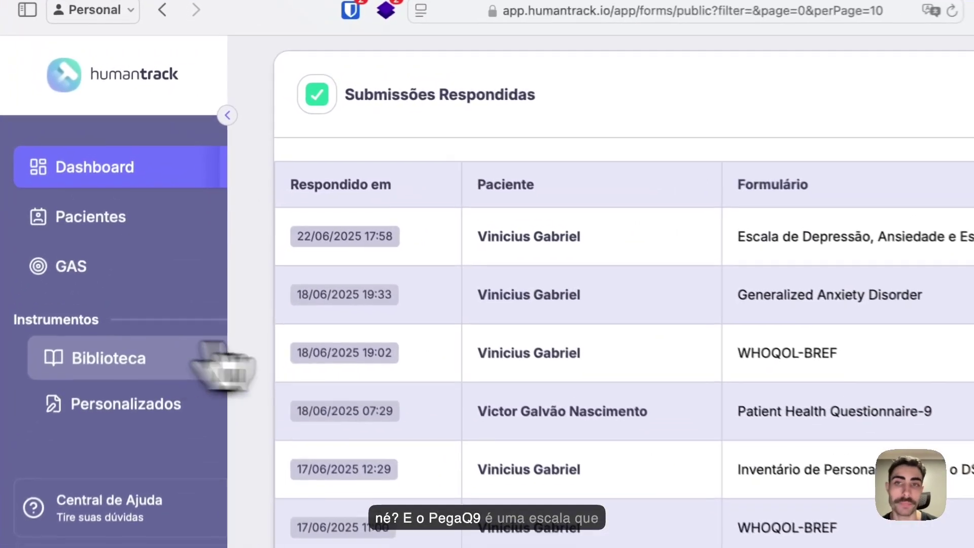
{"action": "left_click", "coordinate": [538, 120]}
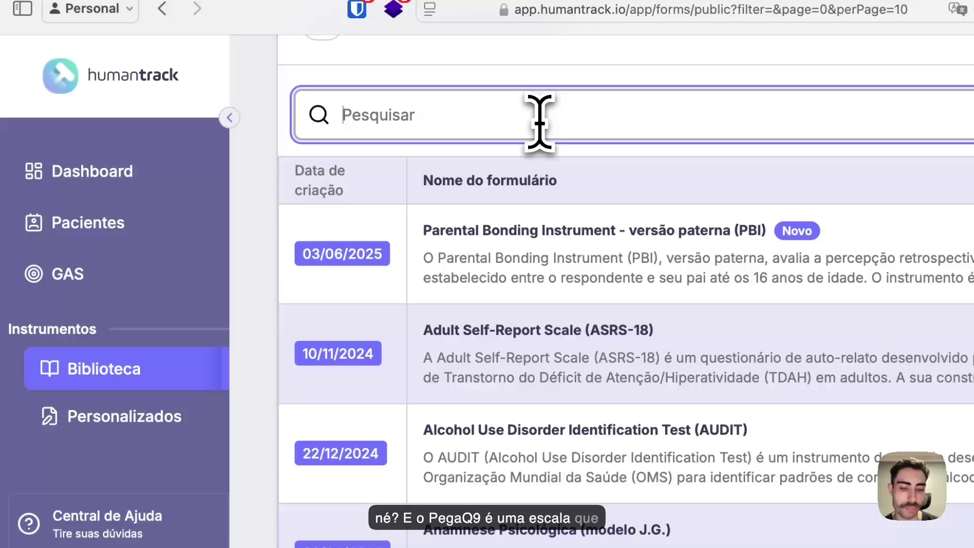
{"action": "type", "text": "ph"}
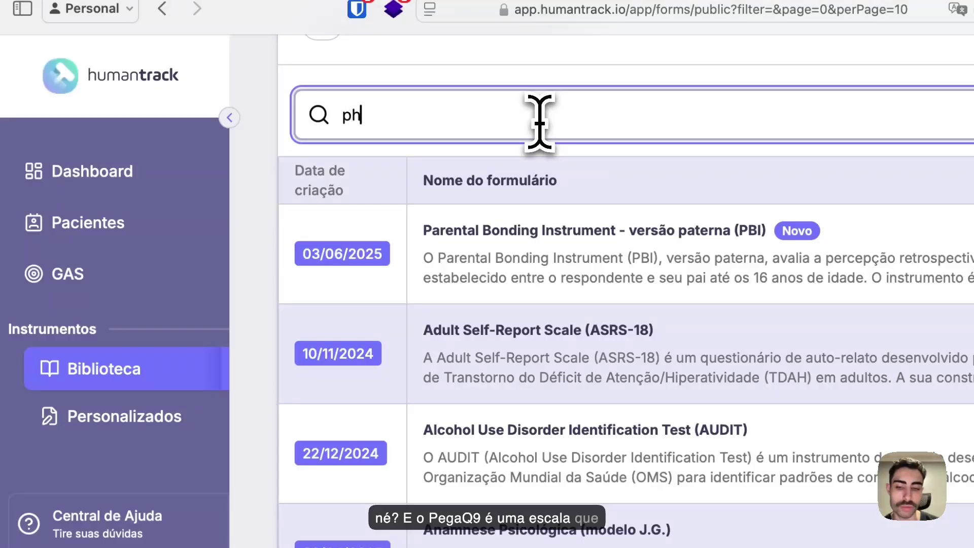
{"action": "type", "text": "q"}
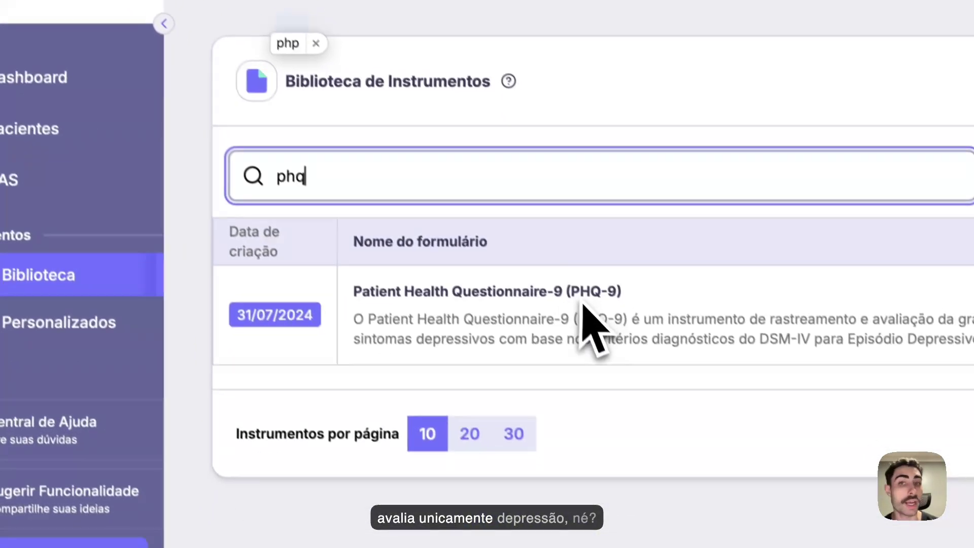
{"action": "left_click", "coordinate": [640, 399]}
{"action": "key", "text": "super+Left"}
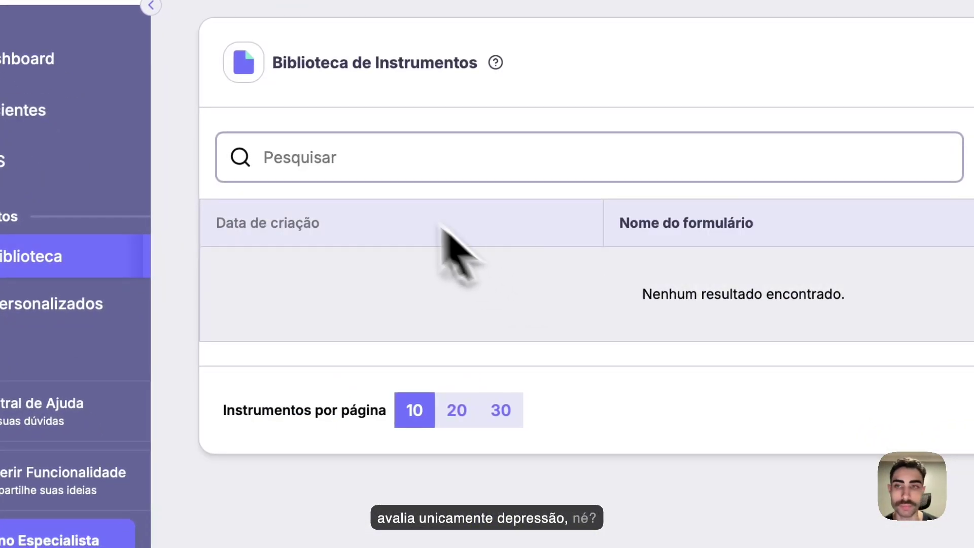
{"action": "left_click", "coordinate": [370, 173]}
{"action": "type", "text": "phq"}
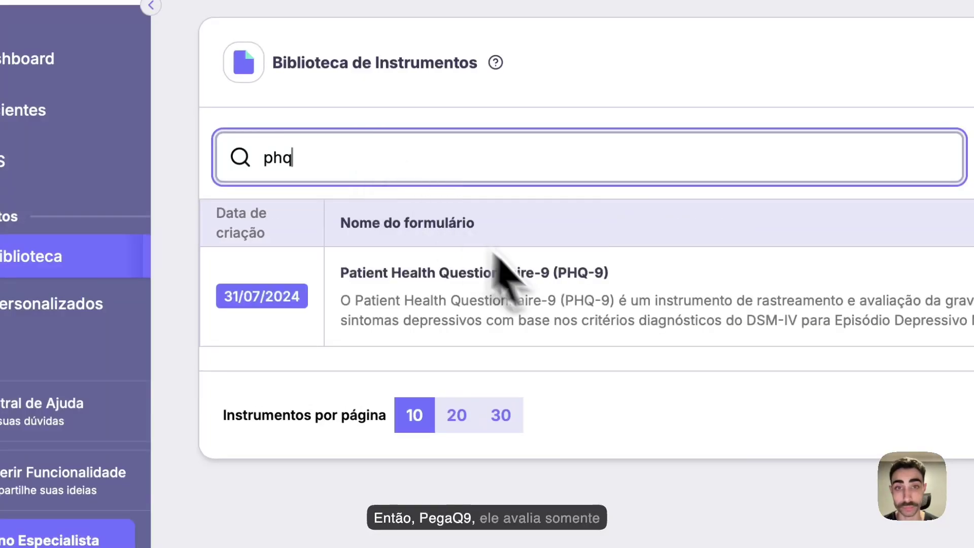
{"action": "left_click", "coordinate": [502, 269]}
- Examine the PHQ-9 details down to the Pontuação table with its minimum and maximum score ranges
{"action": "scroll", "coordinate": [495, 268], "scroll_direction": "down", "scroll_amount": 10}
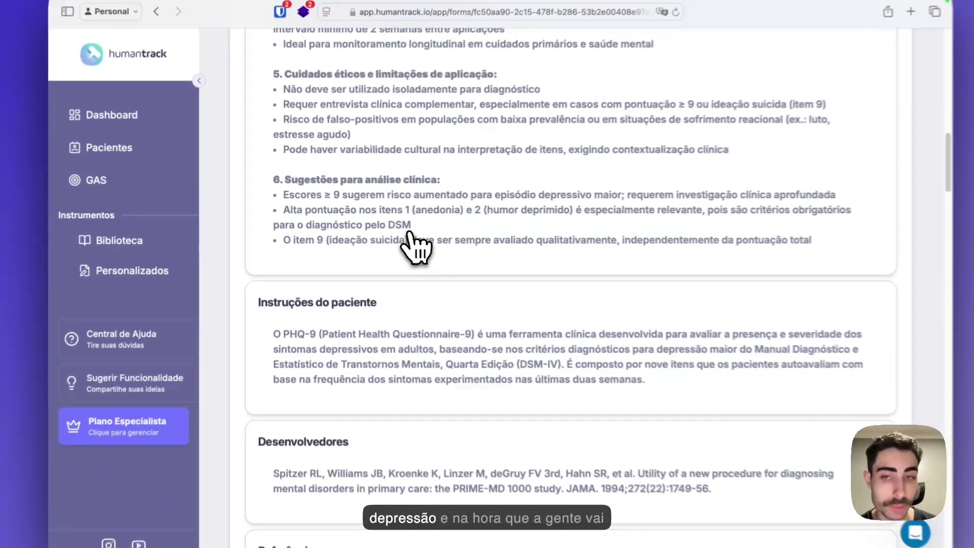
{"action": "scroll", "coordinate": [415, 248], "scroll_direction": "down", "scroll_amount": 6}
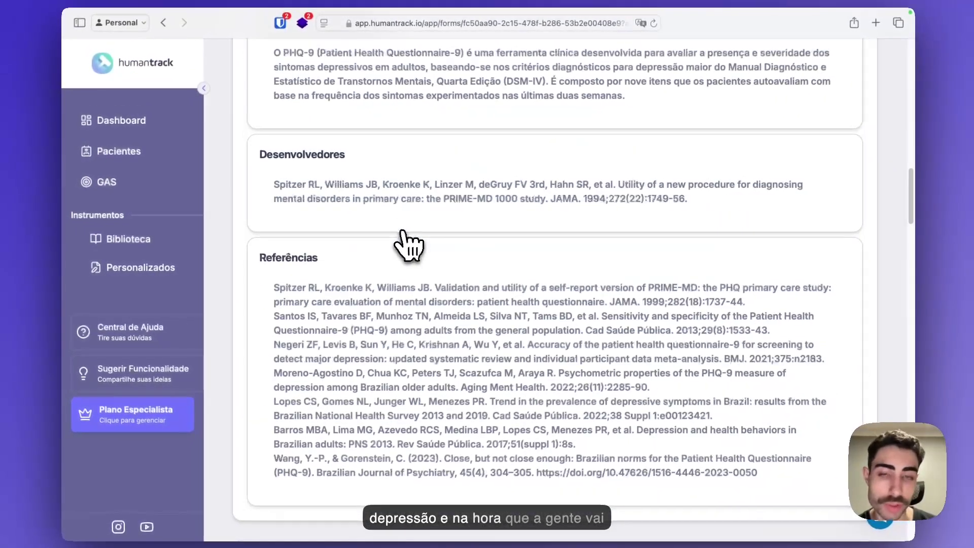
{"action": "scroll", "coordinate": [457, 269], "scroll_direction": "down", "scroll_amount": 4}
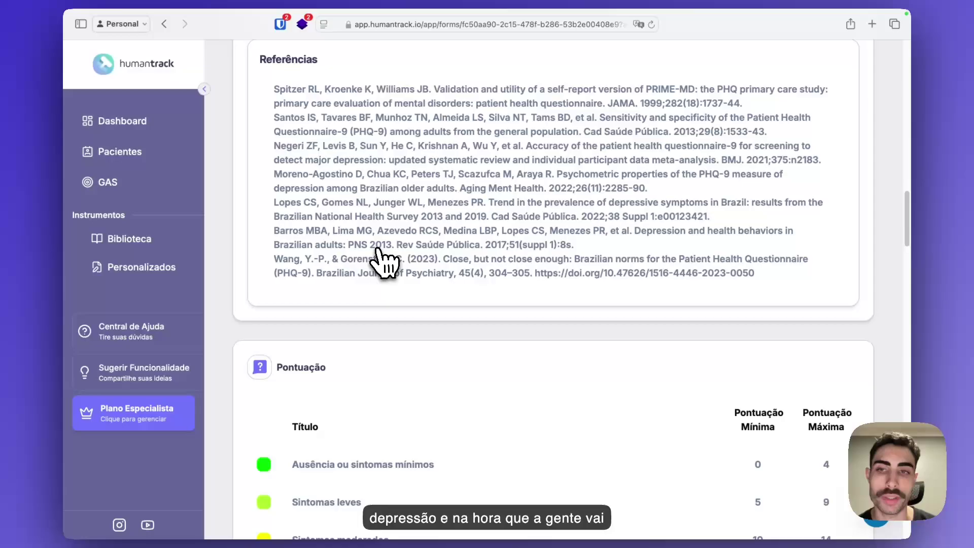
{"action": "scroll", "coordinate": [377, 248], "scroll_direction": "down", "scroll_amount": 4}
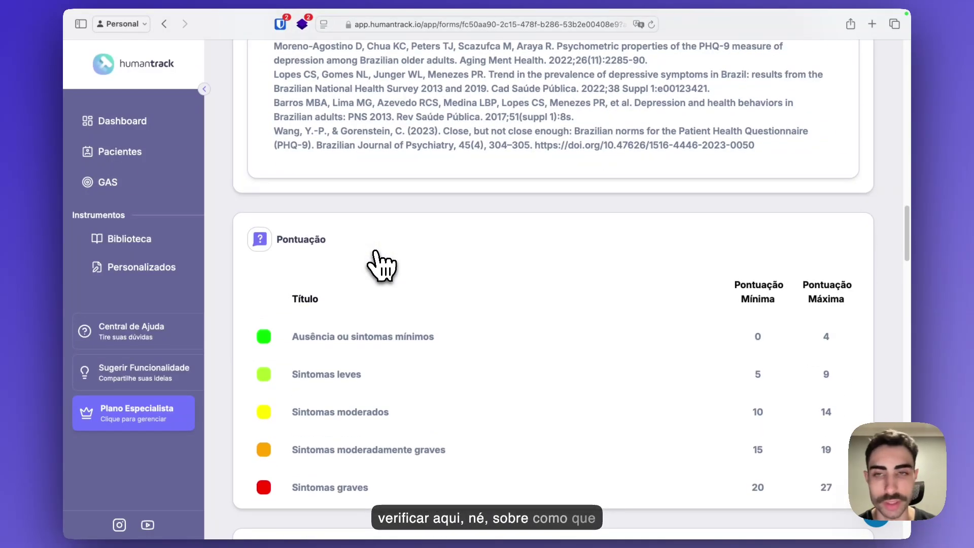
{"action": "scroll", "coordinate": [382, 264], "scroll_direction": "down", "scroll_amount": 4}
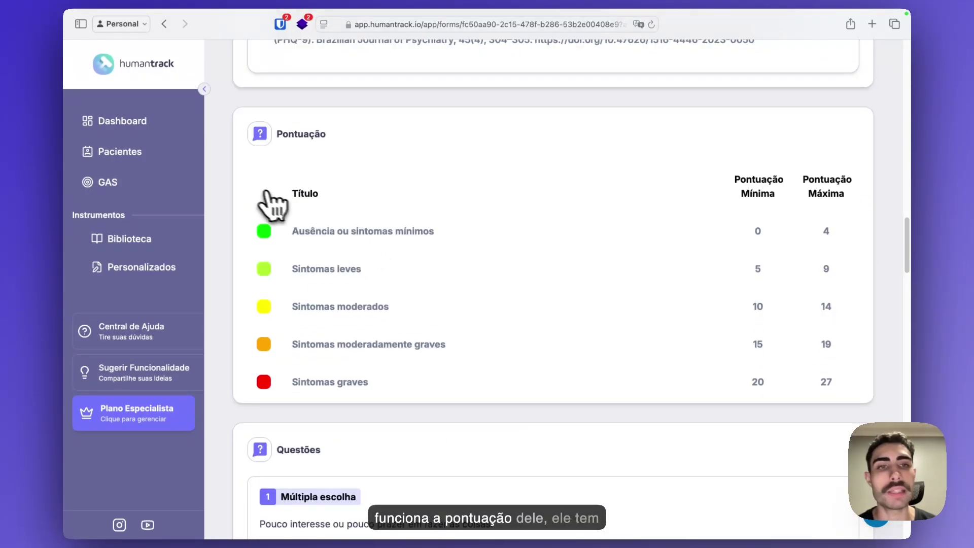
{"action": "scroll", "coordinate": [276, 164], "scroll_direction": "down", "scroll_amount": 1}
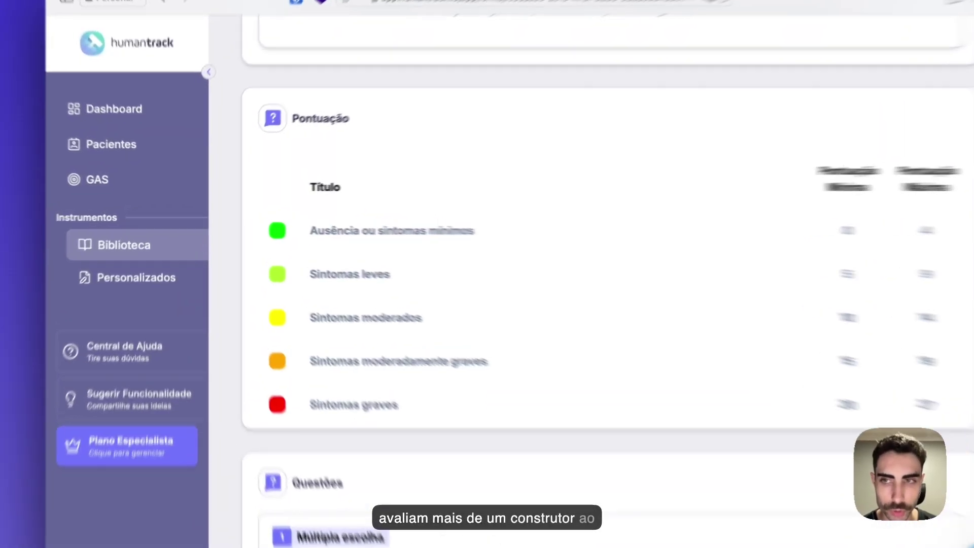
- Search the instrument library for "dass" and open the details of the Escala de Depressão, Ansiedade e Estresse (DASS-21)
{"action": "left_click", "coordinate": [167, 237]}
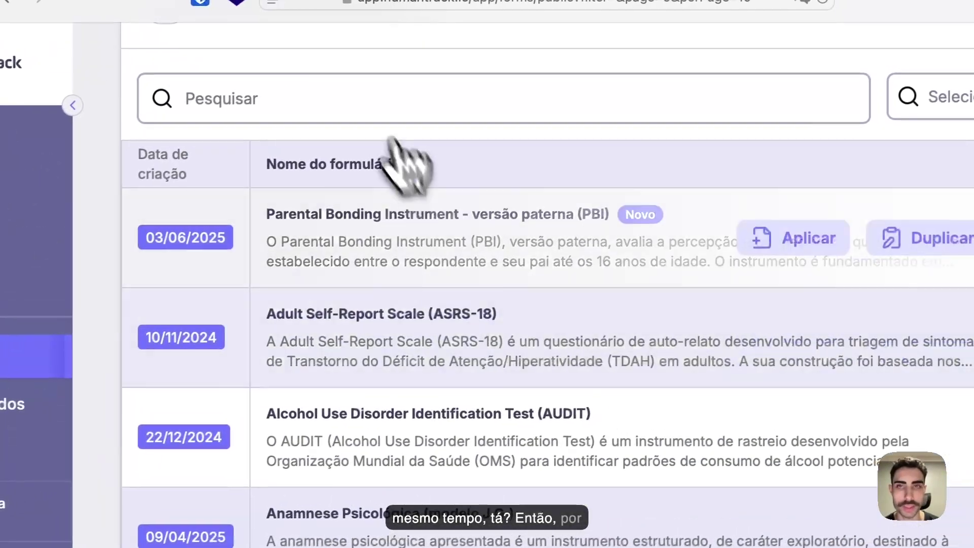
{"action": "left_click", "coordinate": [400, 56]}
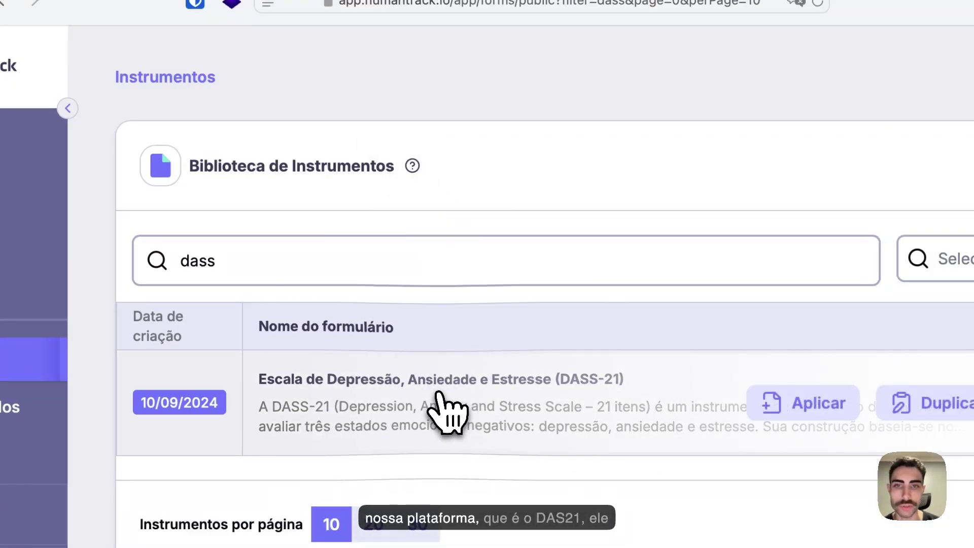
{"action": "left_click", "coordinate": [447, 400]}
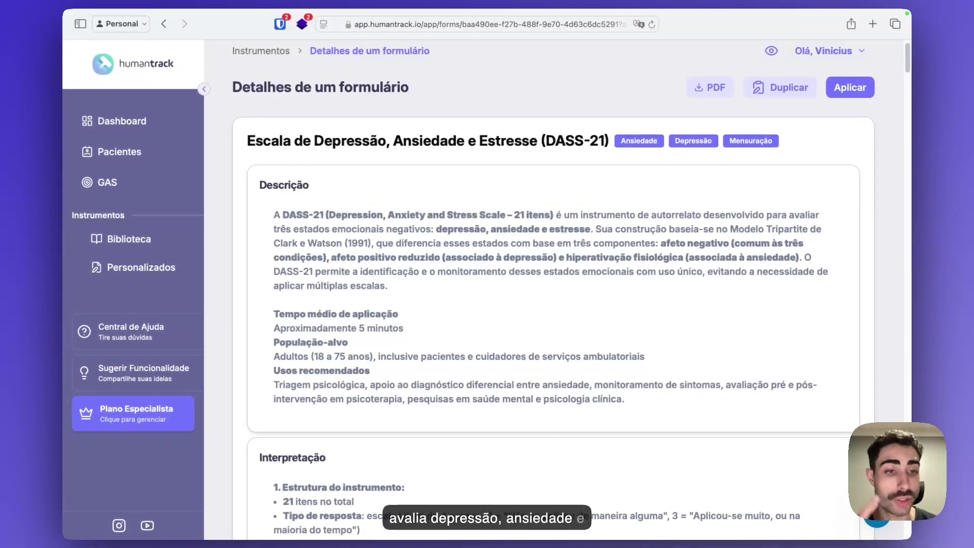
- Review the DASS-21 description and interpretation, including its three subscales and their cutoff ranges
{"action": "scroll", "coordinate": [512, 239], "scroll_direction": "down", "scroll_amount": 8}
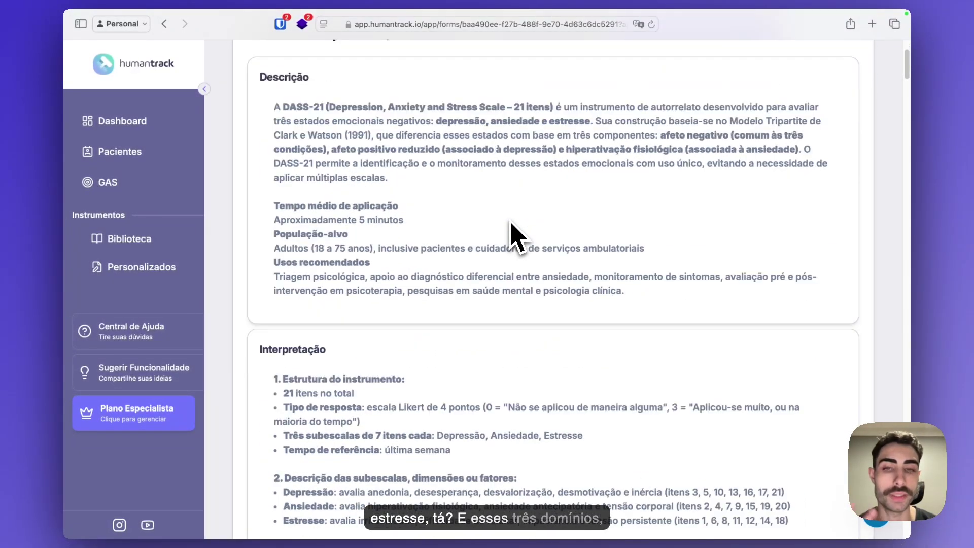
{"action": "scroll", "coordinate": [514, 236], "scroll_direction": "down", "scroll_amount": 5}
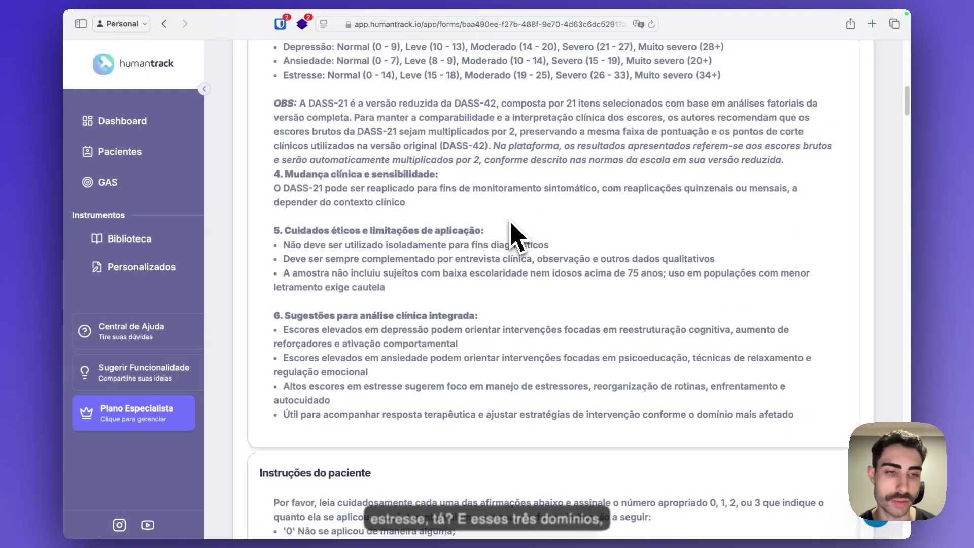
{"action": "scroll", "coordinate": [513, 236], "scroll_direction": "up", "scroll_amount": 6}
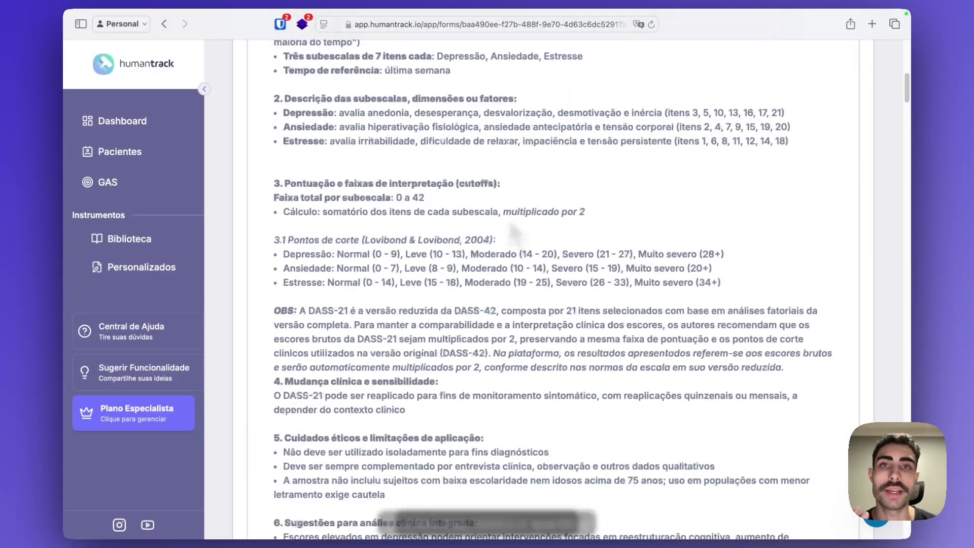
{"action": "scroll", "coordinate": [516, 236], "scroll_direction": "up", "scroll_amount": 1}
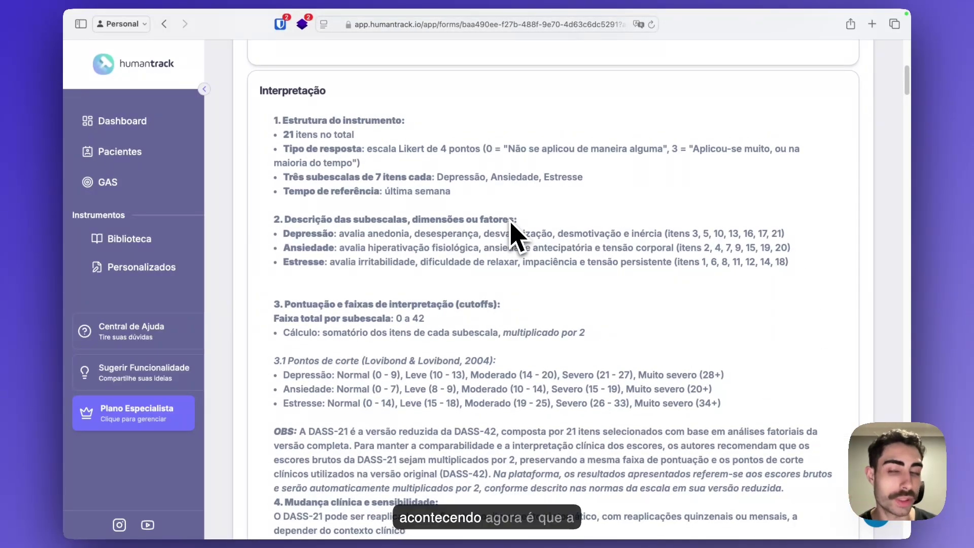
{"action": "scroll", "coordinate": [517, 236], "scroll_direction": "up", "scroll_amount": 4}
{"action": "scroll", "coordinate": [511, 224], "scroll_direction": "up", "scroll_amount": 1}
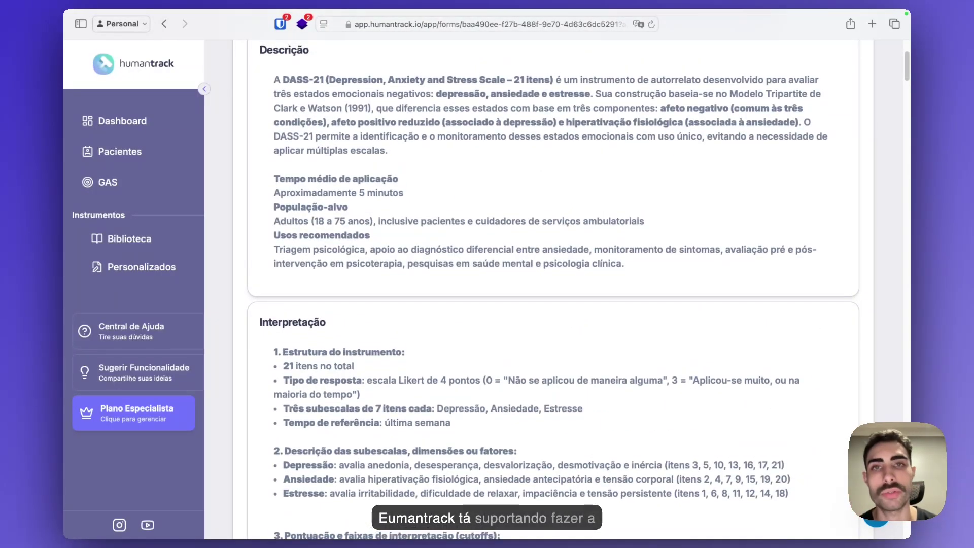
{"action": "scroll", "coordinate": [511, 224], "scroll_direction": "up", "scroll_amount": 1}
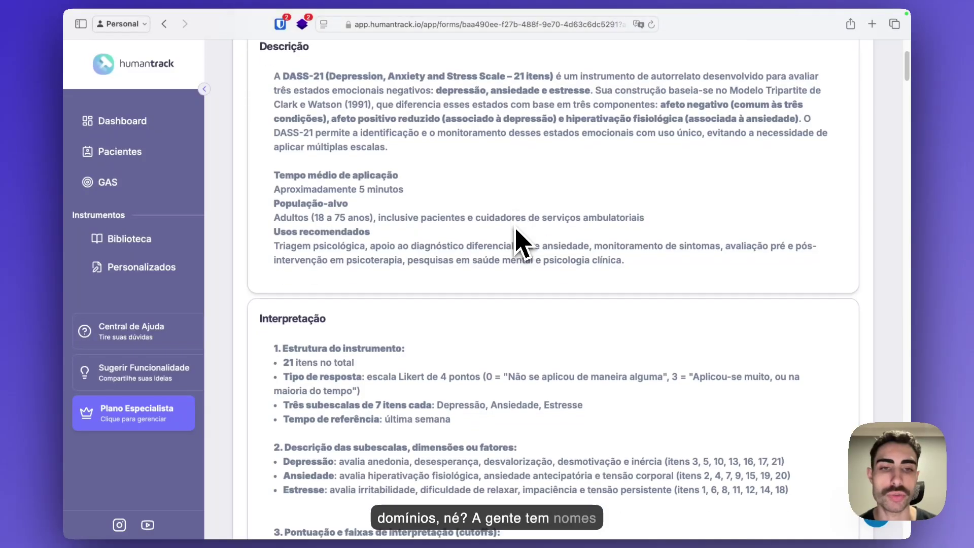
{"action": "scroll", "coordinate": [516, 232], "scroll_direction": "down", "scroll_amount": 5}
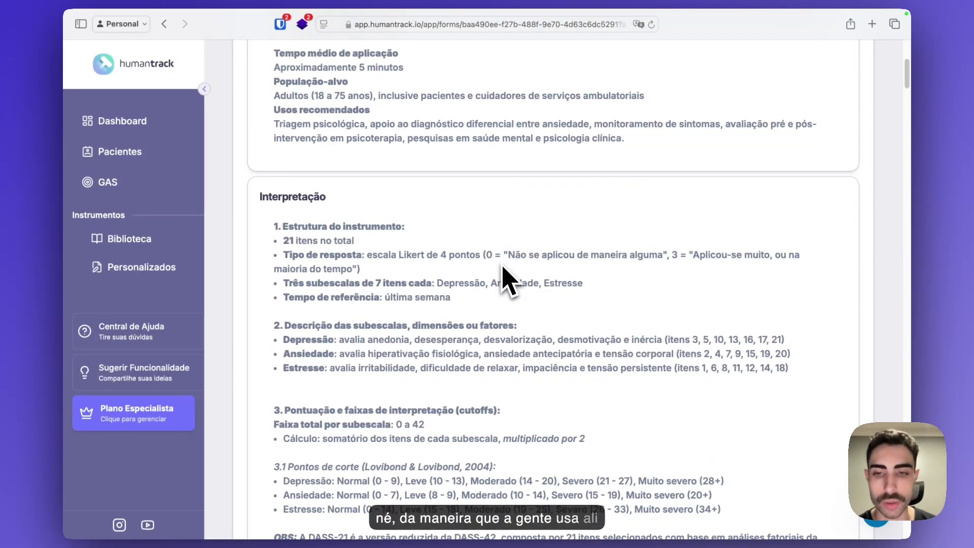
{"action": "scroll", "coordinate": [503, 266], "scroll_direction": "down", "scroll_amount": 3}
{"action": "scroll", "coordinate": [504, 279], "scroll_direction": "down", "scroll_amount": 10}
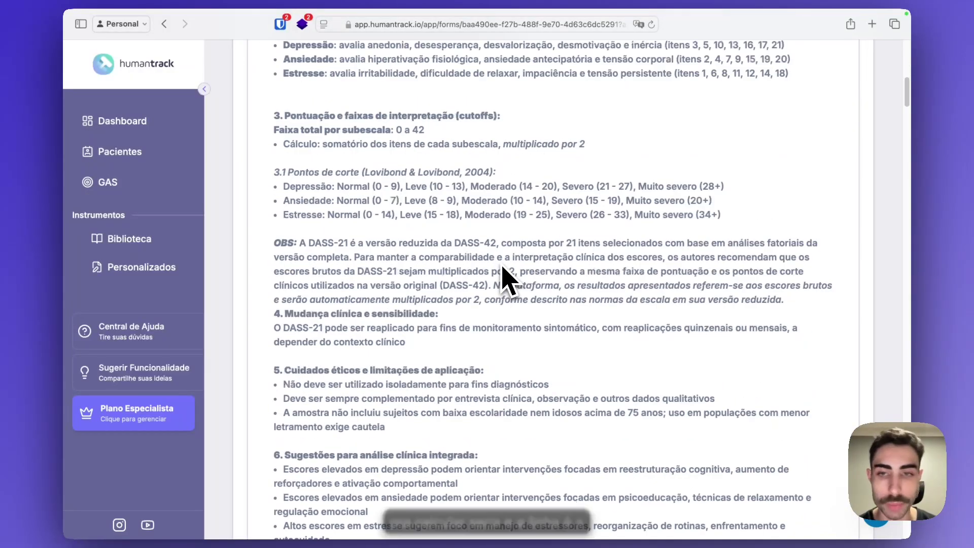
{"action": "scroll", "coordinate": [504, 279], "scroll_direction": "up", "scroll_amount": 20}
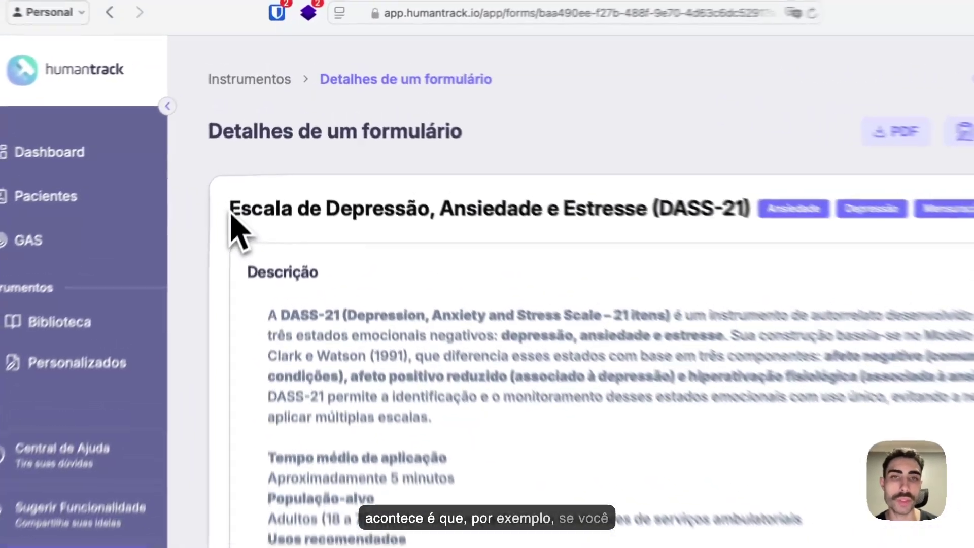
- Highlight the DASS-21 title and the Subescalas/Domínios section heading
{"action": "left_click_drag", "start_coordinate": [249, 161], "coordinate": [539, 172]}
{"action": "left_click_drag", "start_coordinate": [629, 185], "coordinate": [522, 261]}
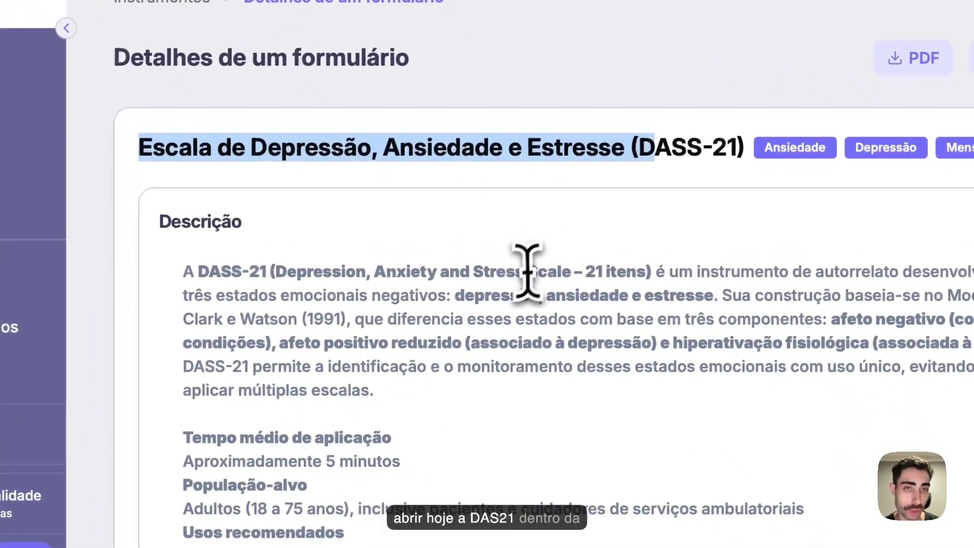
{"action": "scroll", "coordinate": [522, 261], "scroll_direction": "down", "scroll_amount": 15}
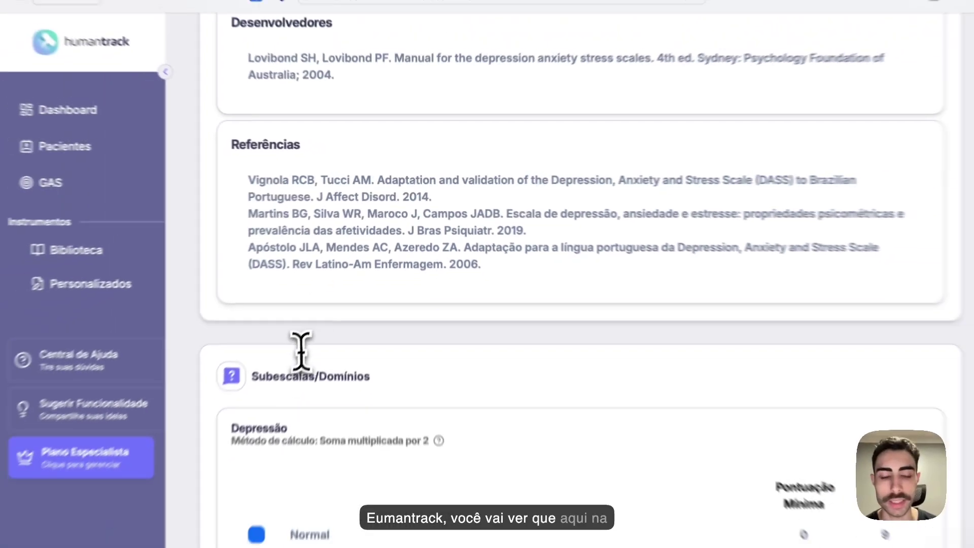
{"action": "scroll", "coordinate": [293, 345], "scroll_direction": "down", "scroll_amount": 2}
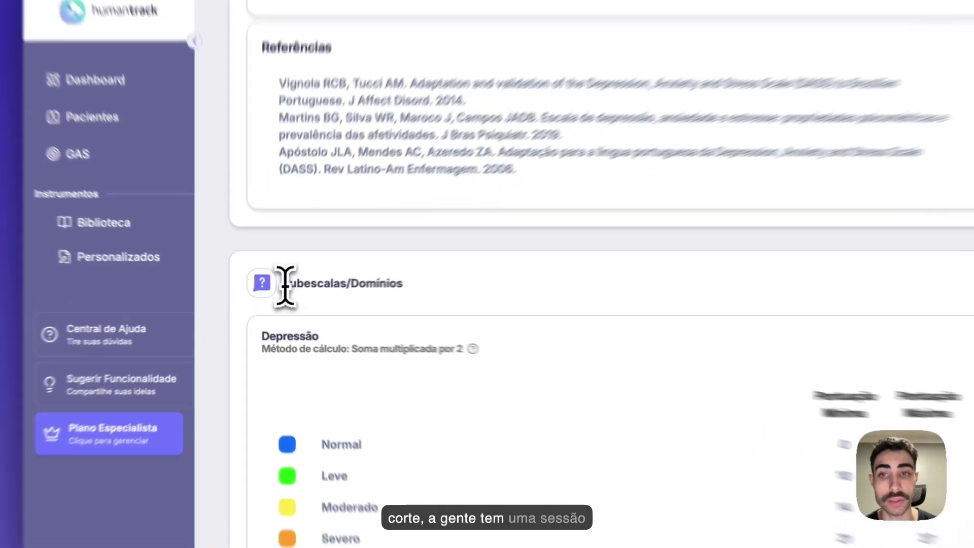
{"action": "left_click_drag", "start_coordinate": [278, 292], "coordinate": [380, 292]}
- Examine the Depressão, Estresse and Ansiedade subscale tables, highlighting the names of the first two subscales
{"action": "scroll", "coordinate": [468, 276], "scroll_direction": "down", "scroll_amount": 3}
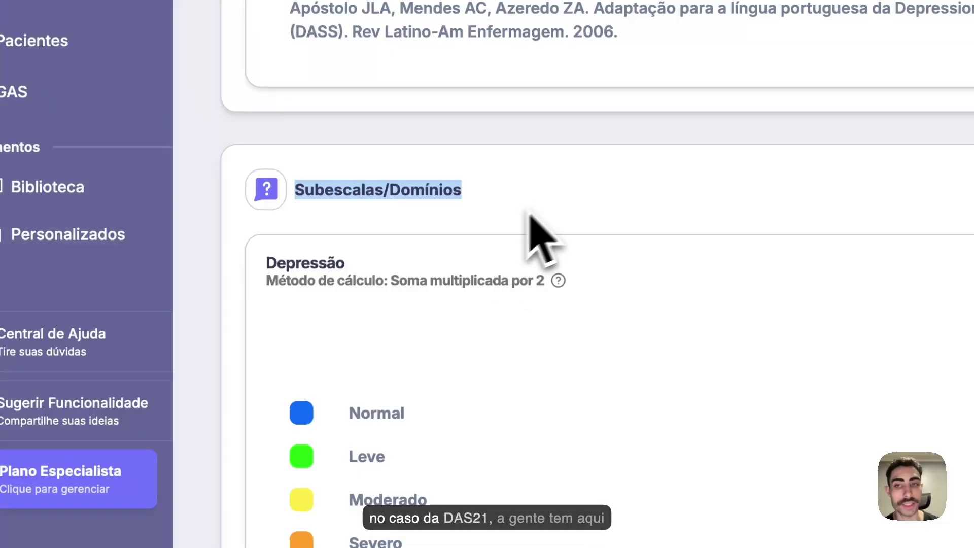
{"action": "scroll", "coordinate": [539, 235], "scroll_direction": "down", "scroll_amount": 1}
{"action": "double_click", "coordinate": [294, 237]}
{"action": "scroll", "coordinate": [355, 233], "scroll_direction": "down", "scroll_amount": 10}
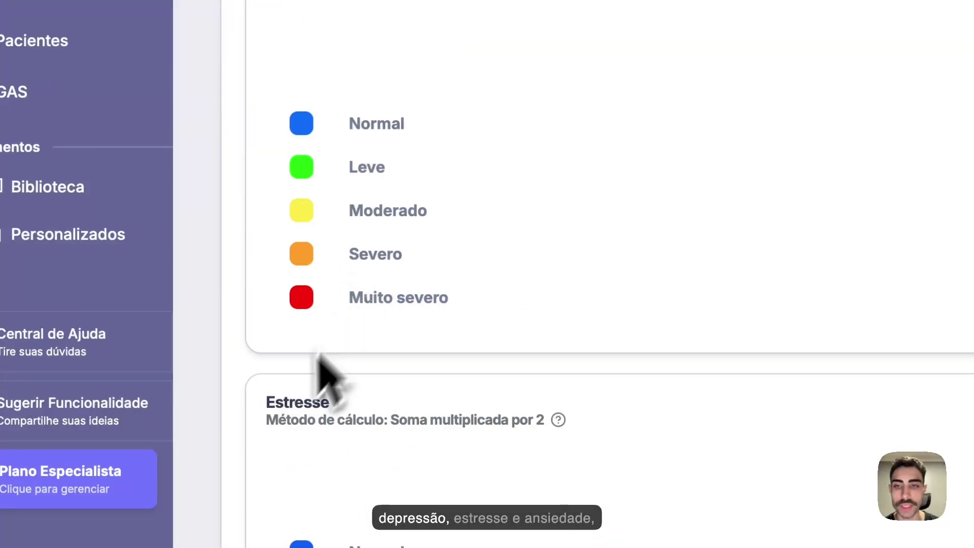
{"action": "left_click_drag", "start_coordinate": [266, 402], "coordinate": [327, 403]}
{"action": "scroll", "coordinate": [376, 403], "scroll_direction": "down", "scroll_amount": 20}
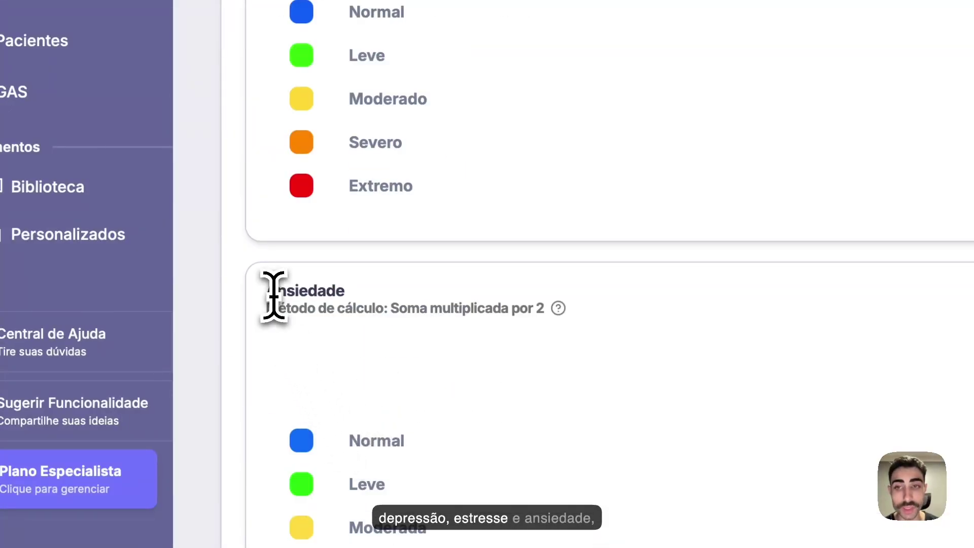
{"action": "scroll", "coordinate": [369, 290], "scroll_direction": "up", "scroll_amount": 10}
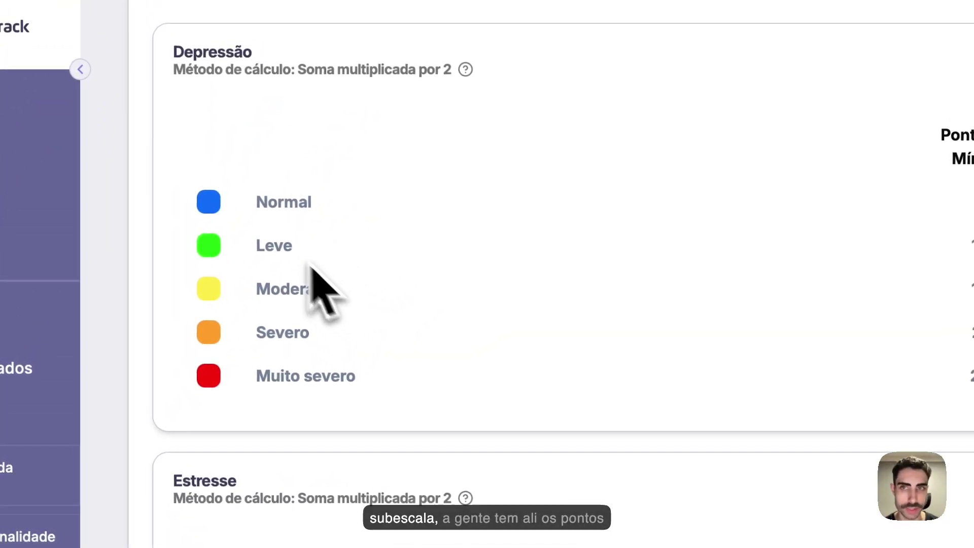
- Highlight the severity cutoff rows of the Depressão subscale, followed by its Método de cálculo line
{"action": "left_click_drag", "start_coordinate": [260, 201], "coordinate": [832, 343]}
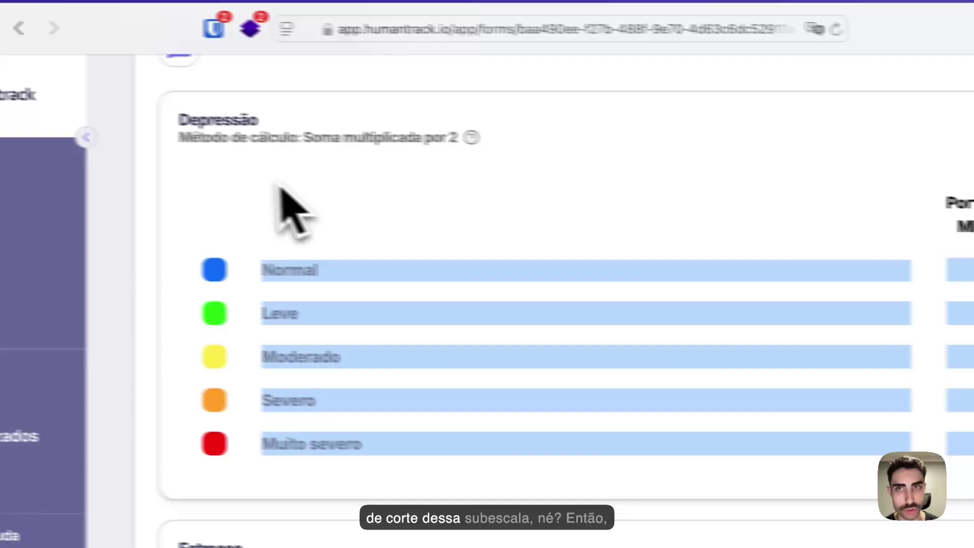
{"action": "left_click", "coordinate": [335, 195]}
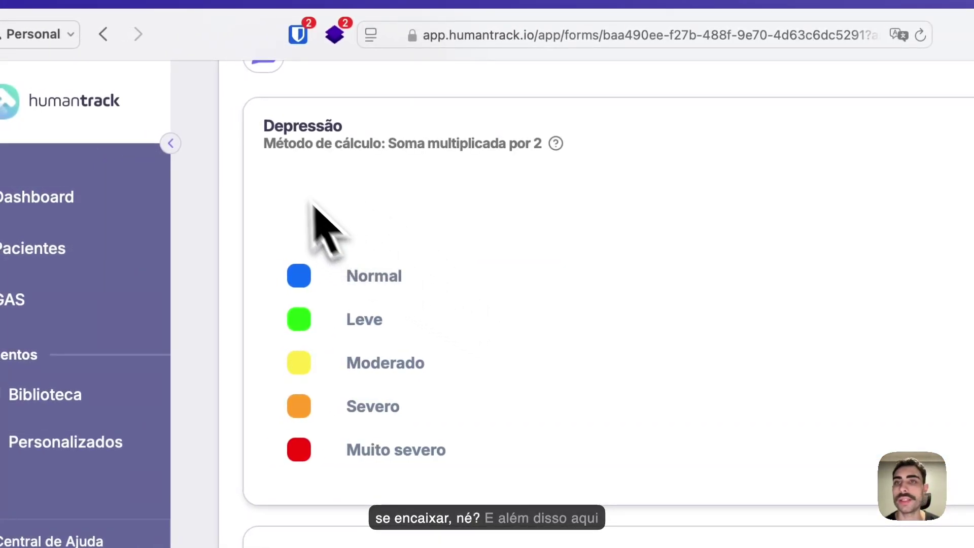
{"action": "left_click_drag", "start_coordinate": [263, 145], "coordinate": [543, 145]}
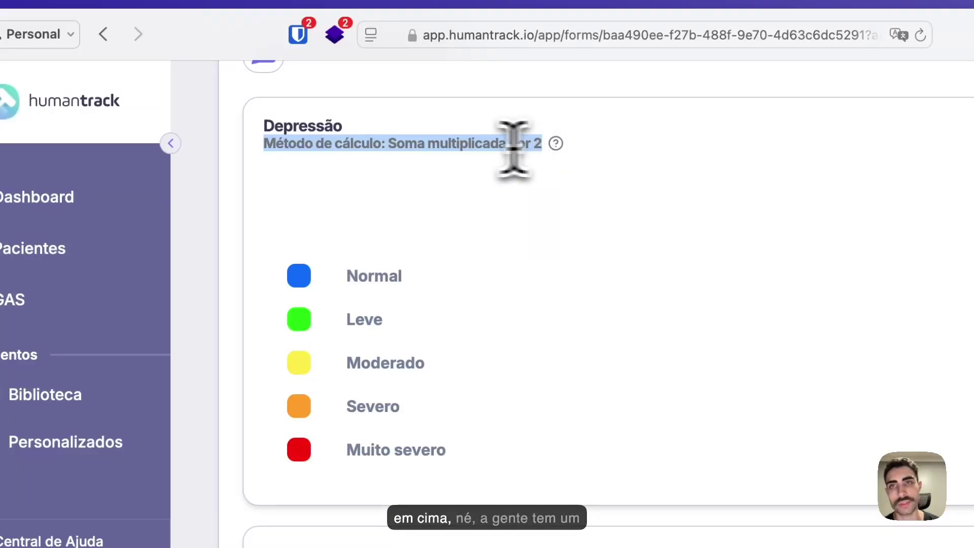
{"action": "left_click_drag", "start_coordinate": [385, 144], "coordinate": [262, 152]}
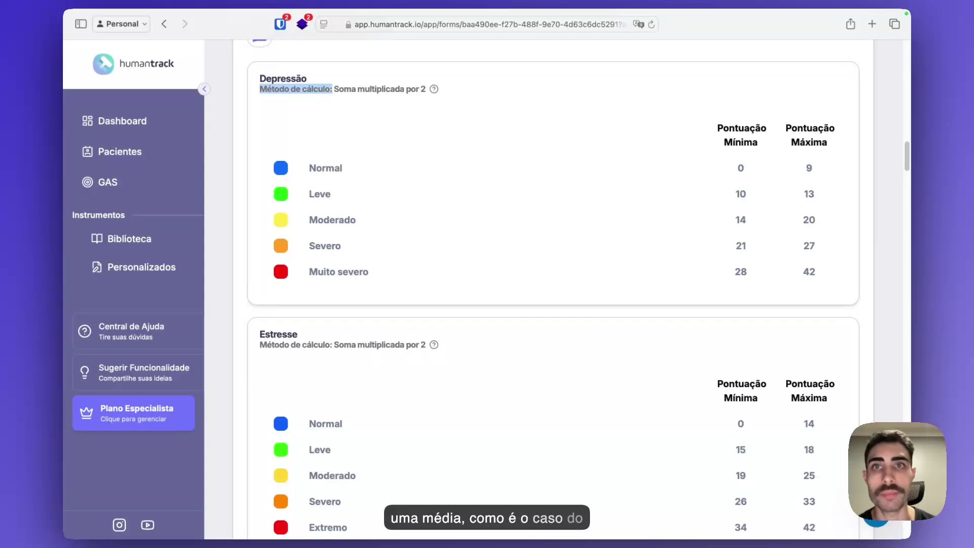
- Review the DASS-21 Descrição and Interpretação sections, including the subscale calculation rule and the OBS note on multiplying raw scores
{"action": "left_click", "coordinate": [343, 90]}
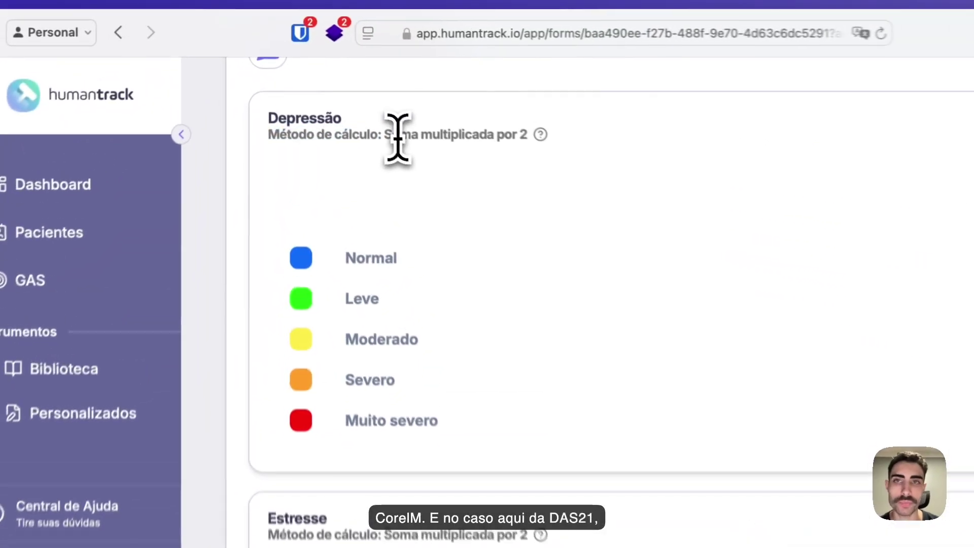
{"action": "scroll", "coordinate": [335, 98], "scroll_direction": "up", "scroll_amount": 1}
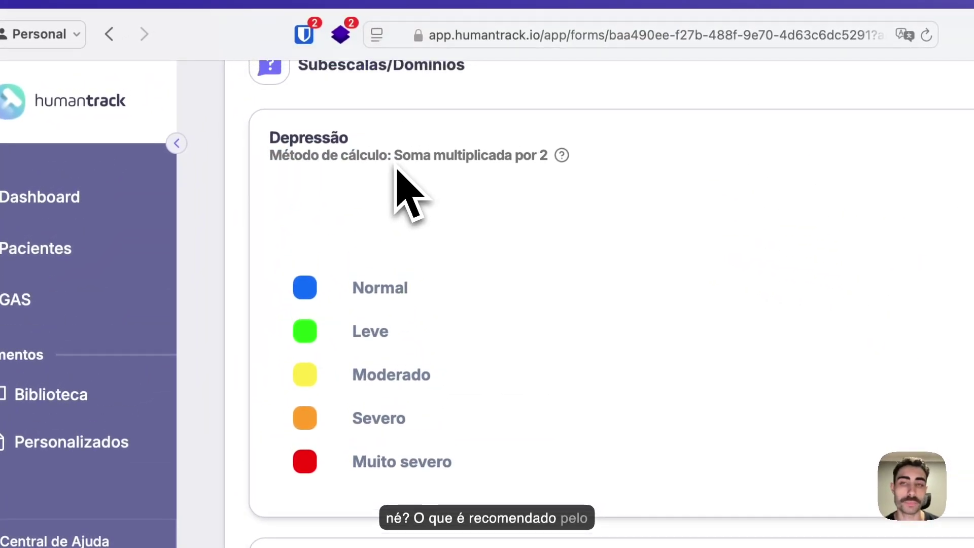
{"action": "scroll", "coordinate": [411, 219], "scroll_direction": "up", "scroll_amount": 3}
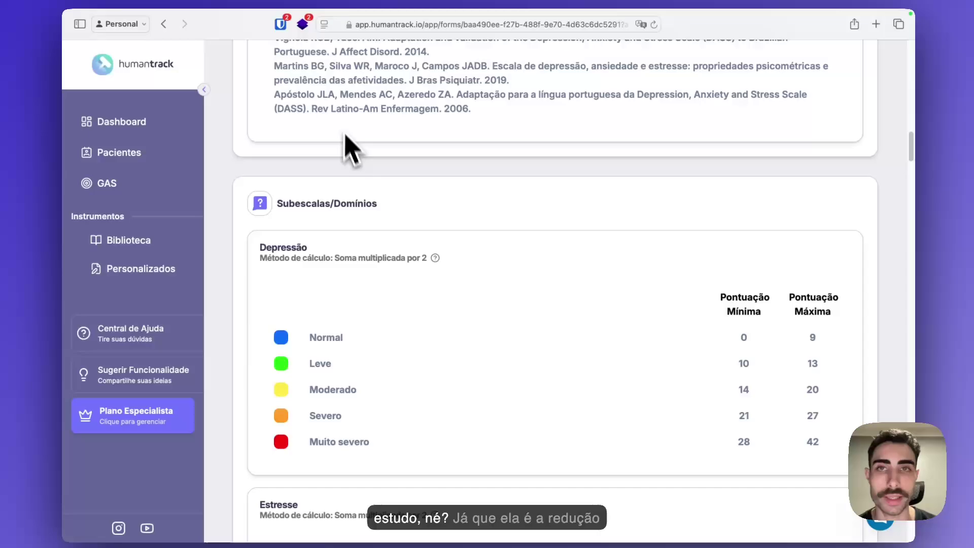
{"action": "scroll", "coordinate": [355, 162], "scroll_direction": "up", "scroll_amount": 15}
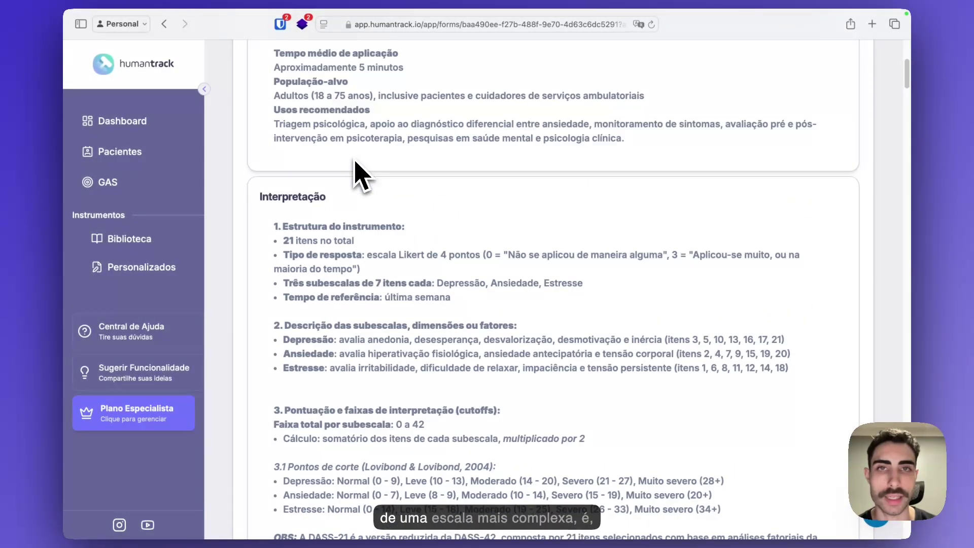
{"action": "scroll", "coordinate": [362, 176], "scroll_direction": "up", "scroll_amount": 4}
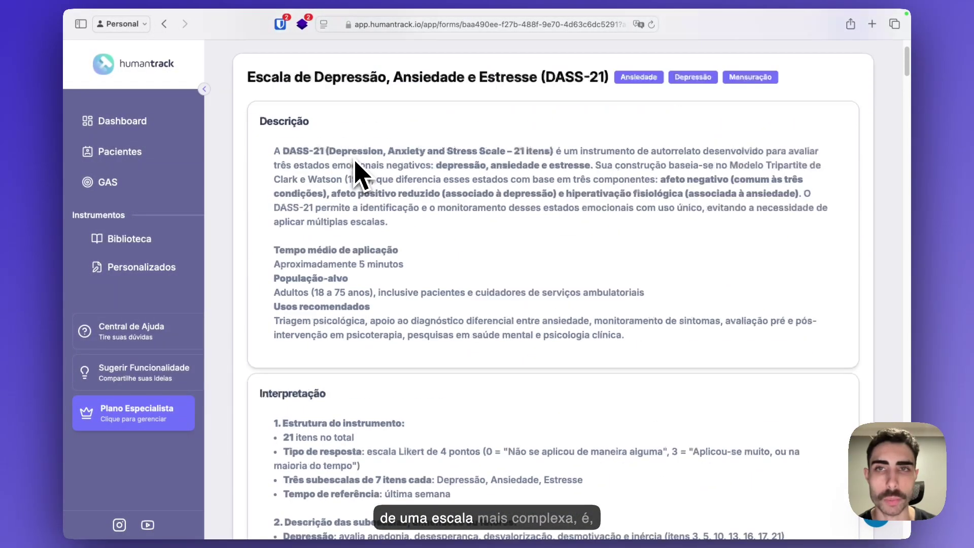
{"action": "scroll", "coordinate": [363, 175], "scroll_direction": "down", "scroll_amount": 15}
{"action": "scroll", "coordinate": [397, 208], "scroll_direction": "up", "scroll_amount": 8}
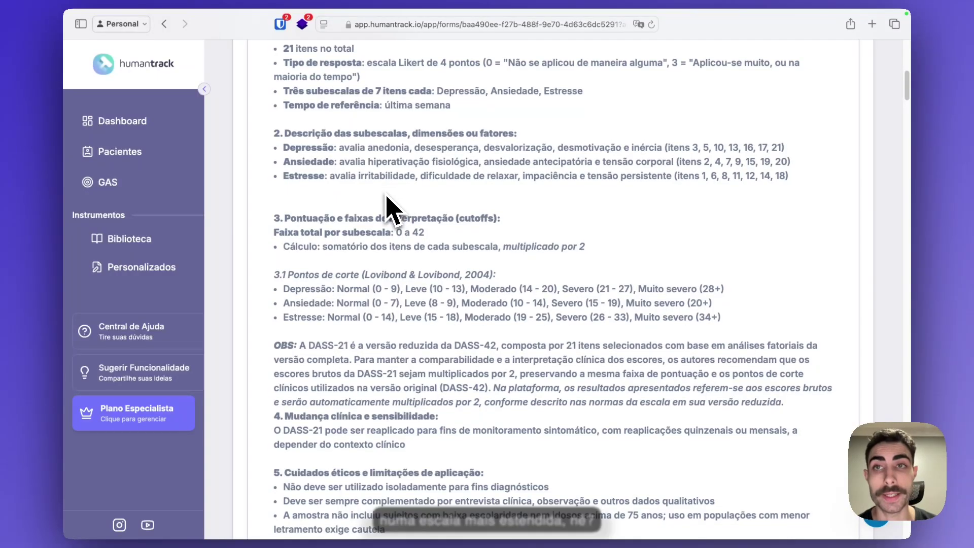
{"action": "scroll", "coordinate": [393, 208], "scroll_direction": "down", "scroll_amount": 12}
{"action": "scroll", "coordinate": [393, 275], "scroll_direction": "down", "scroll_amount": 1}
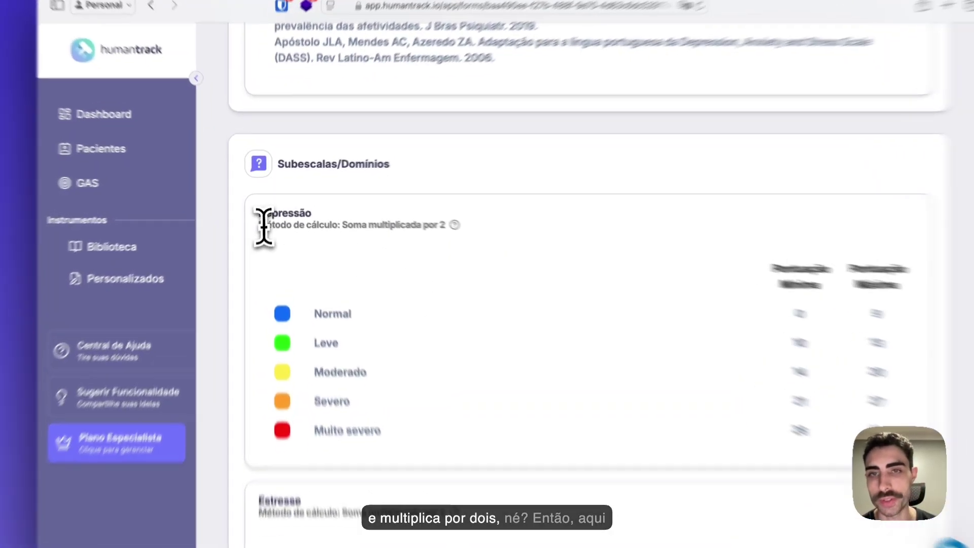
- Highlight the Depressão subscale's Método de cálculo line and look over the Estresse and Ansiedade subscale tables
{"action": "left_click_drag", "start_coordinate": [265, 219], "coordinate": [439, 219]}
{"action": "scroll", "coordinate": [552, 251], "scroll_direction": "down", "scroll_amount": 5}
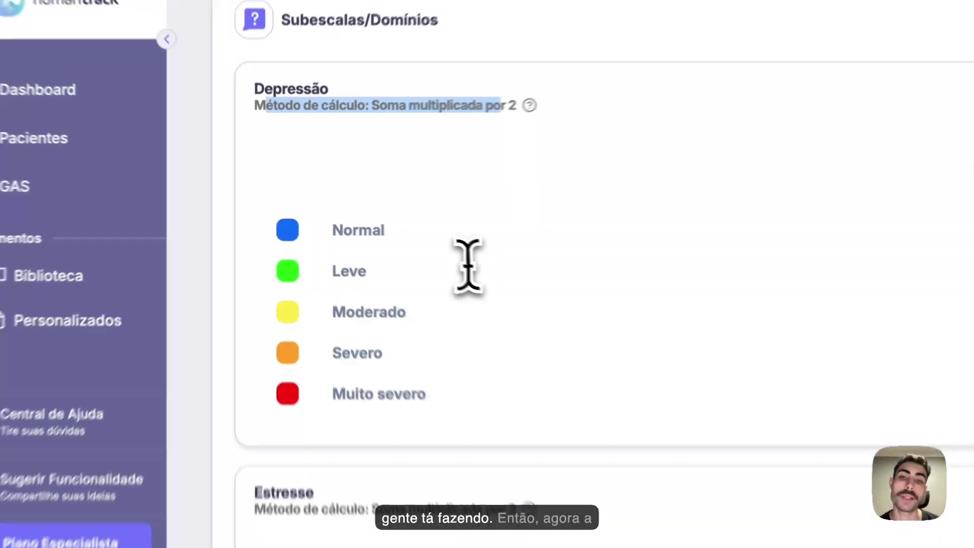
{"action": "scroll", "coordinate": [468, 267], "scroll_direction": "down", "scroll_amount": 4}
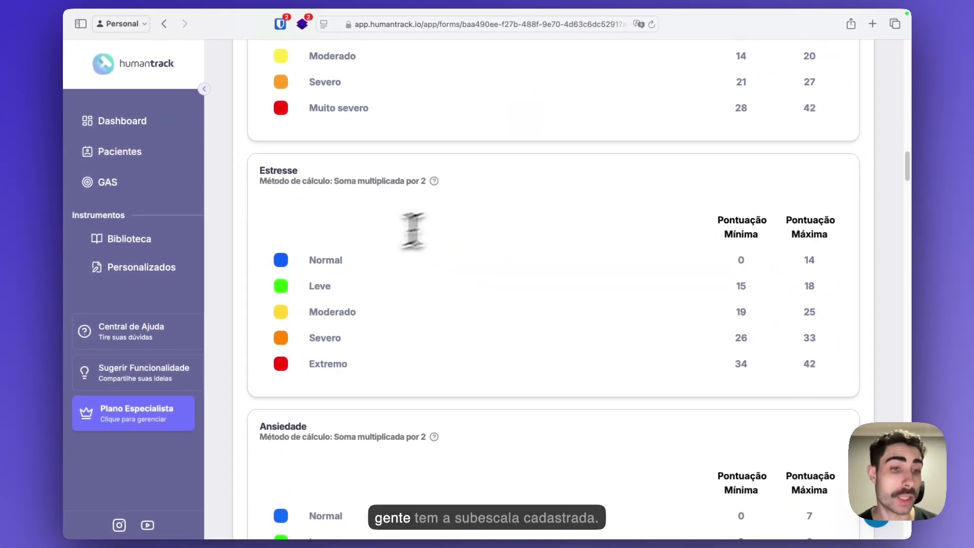
- In the Questões section, highlight the first question, "Achei difícil me acalmar", and its Subescala: Estresse label
{"action": "scroll", "coordinate": [431, 265], "scroll_direction": "down", "scroll_amount": 9}
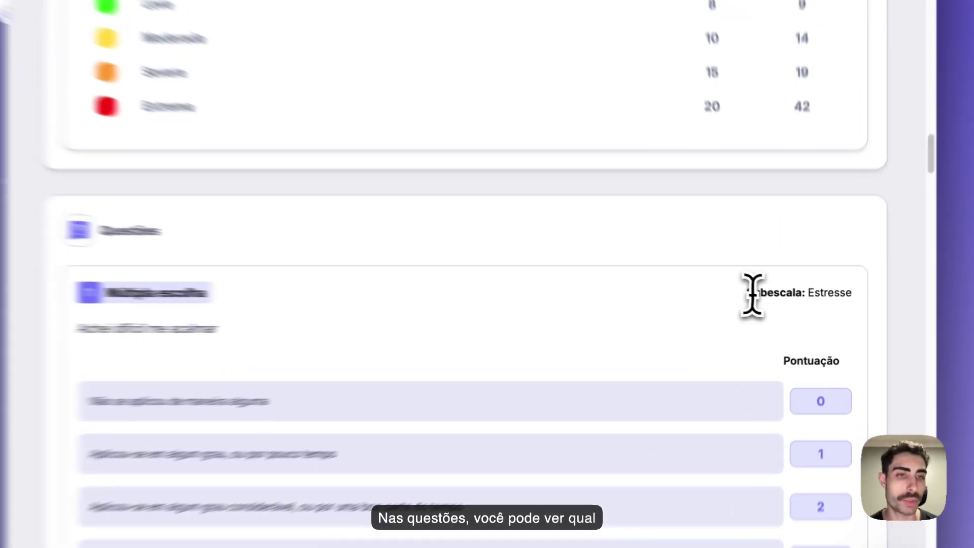
{"action": "left_click_drag", "start_coordinate": [754, 293], "coordinate": [836, 296]}
{"action": "left_click", "coordinate": [760, 298]}
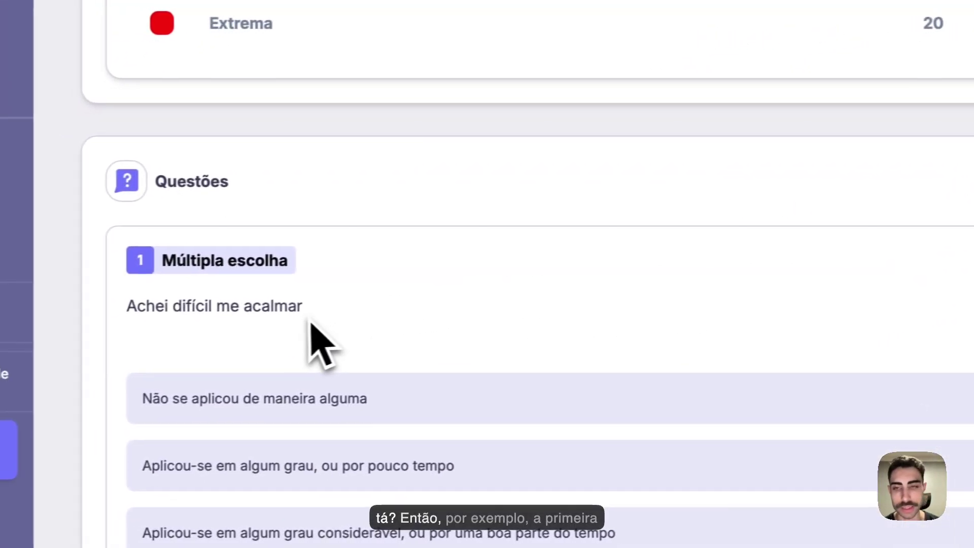
{"action": "left_click_drag", "start_coordinate": [312, 325], "coordinate": [120, 267]}
{"action": "left_click", "coordinate": [592, 333]}
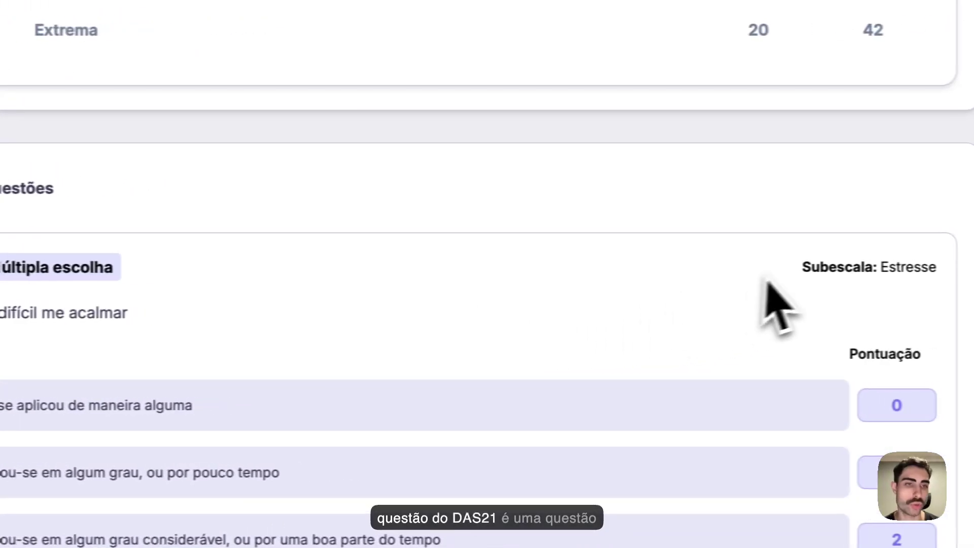
{"action": "left_click_drag", "start_coordinate": [796, 279], "coordinate": [938, 277]}
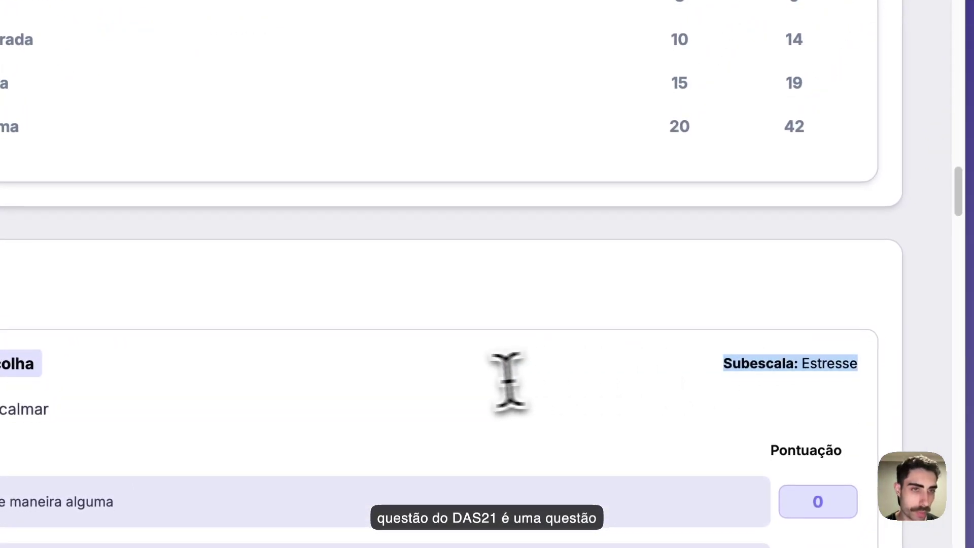
- Check which subscale is assigned to each of the following DASS-21 questions, up to question 5
{"action": "scroll", "coordinate": [507, 381], "scroll_direction": "down", "scroll_amount": 10}
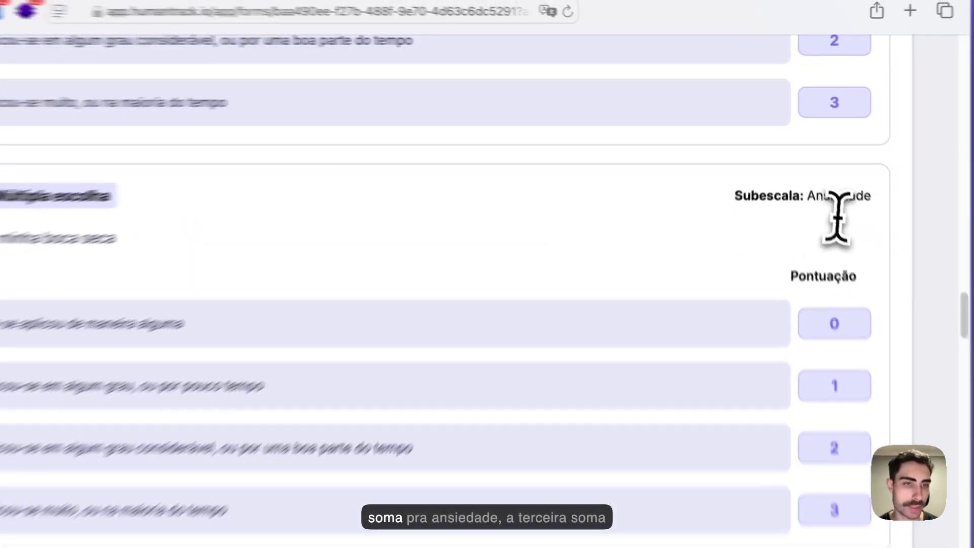
{"action": "scroll", "coordinate": [836, 218], "scroll_direction": "down", "scroll_amount": 3}
{"action": "scroll", "coordinate": [692, 277], "scroll_direction": "down", "scroll_amount": 5}
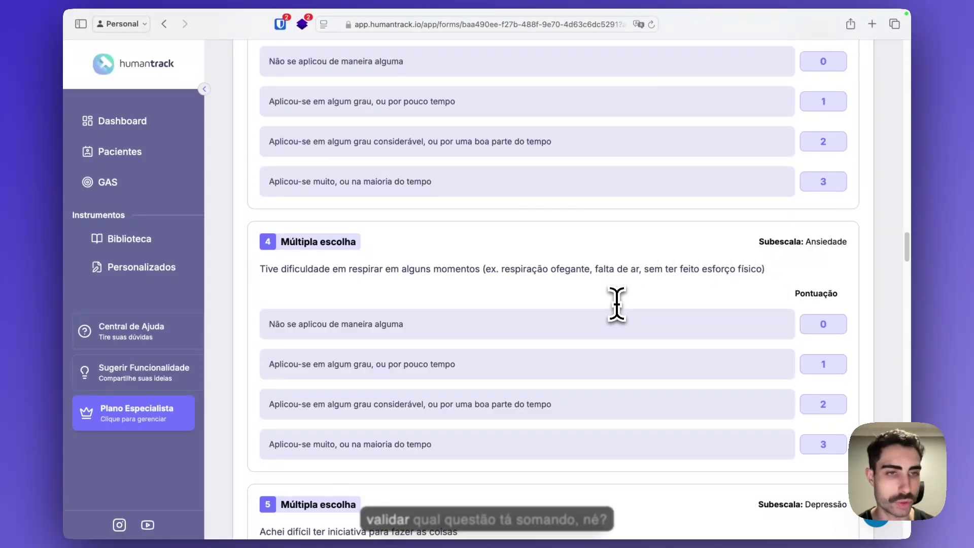
- Revisit the Interpretação section's subscale item lists and cutoffs, and return to the Subescalas/Domínios section
{"action": "scroll", "coordinate": [432, 203], "scroll_direction": "up", "scroll_amount": 15}
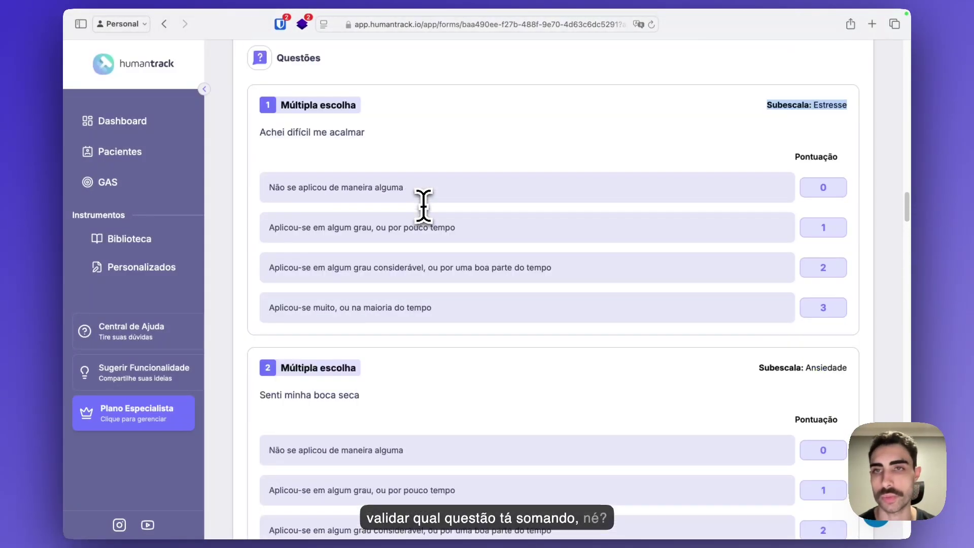
{"action": "scroll", "coordinate": [424, 207], "scroll_direction": "up", "scroll_amount": 20}
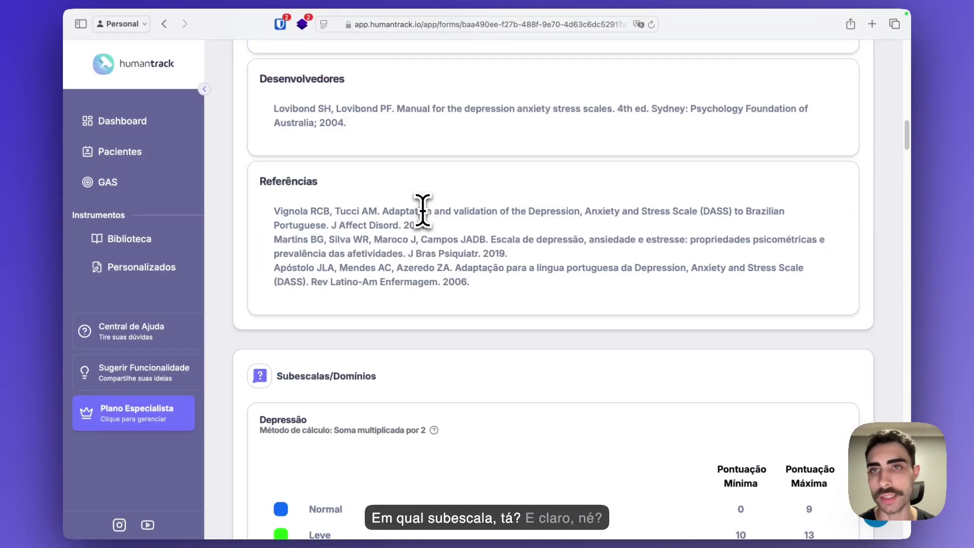
{"action": "scroll", "coordinate": [422, 210], "scroll_direction": "up", "scroll_amount": 15}
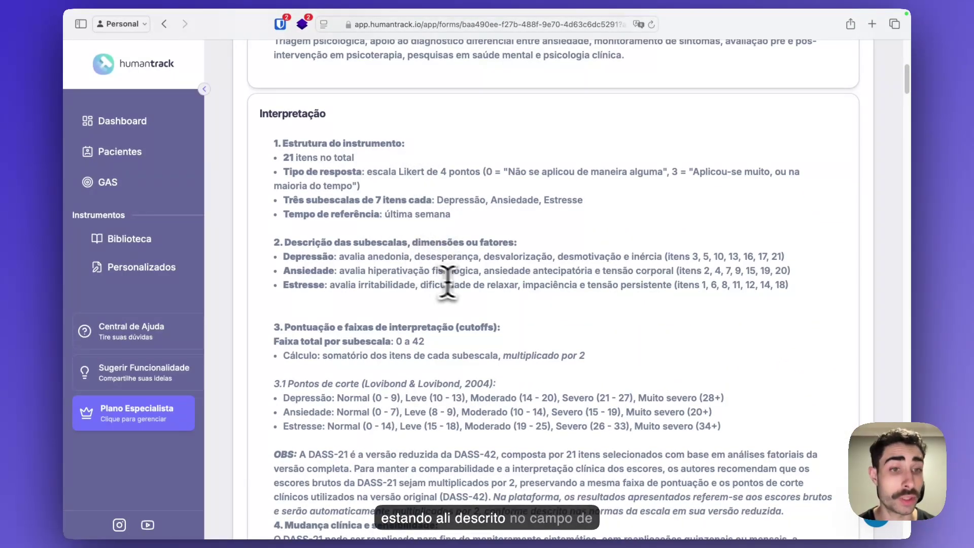
{"action": "scroll", "coordinate": [391, 269], "scroll_direction": "down", "scroll_amount": 10}
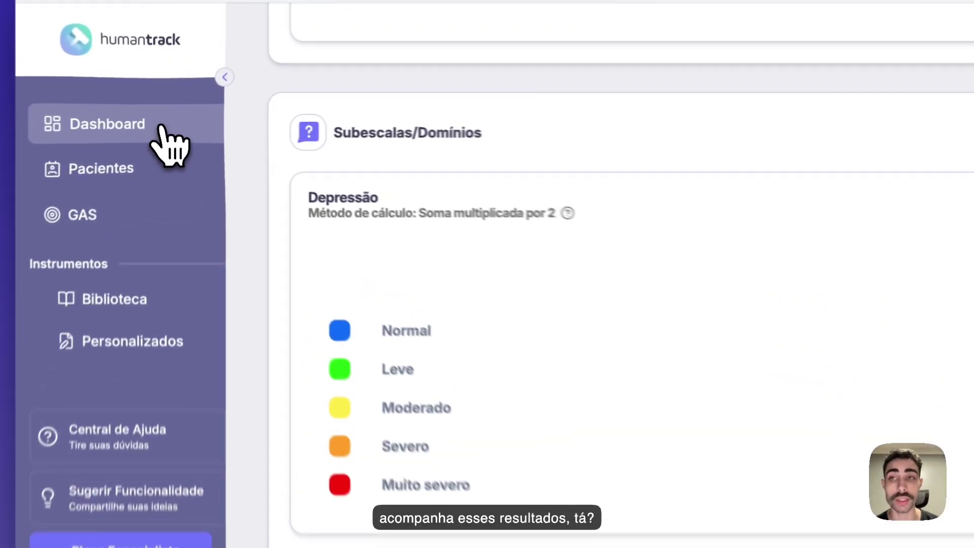
- From the Dashboard, open the answered Escala de Depressão, Ansiedade e Estresse submission dated 22/06/2025 17:58
{"action": "left_click", "coordinate": [183, 124]}
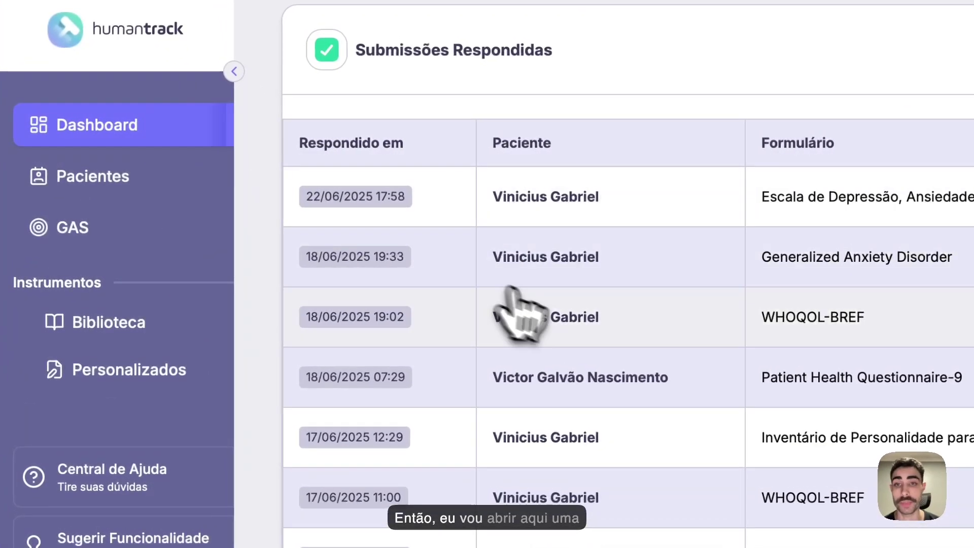
{"action": "scroll", "coordinate": [576, 287], "scroll_direction": "up", "scroll_amount": 2}
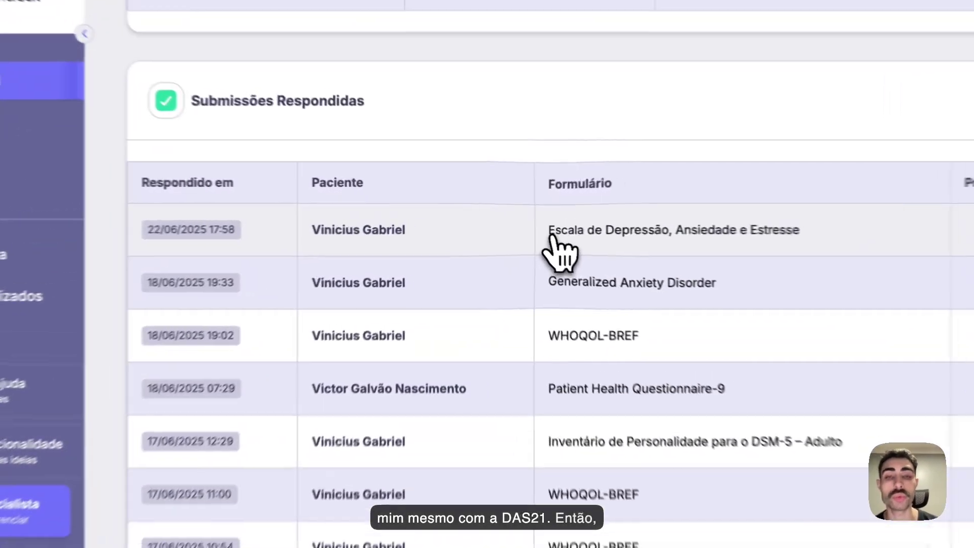
{"action": "left_click", "coordinate": [518, 228]}
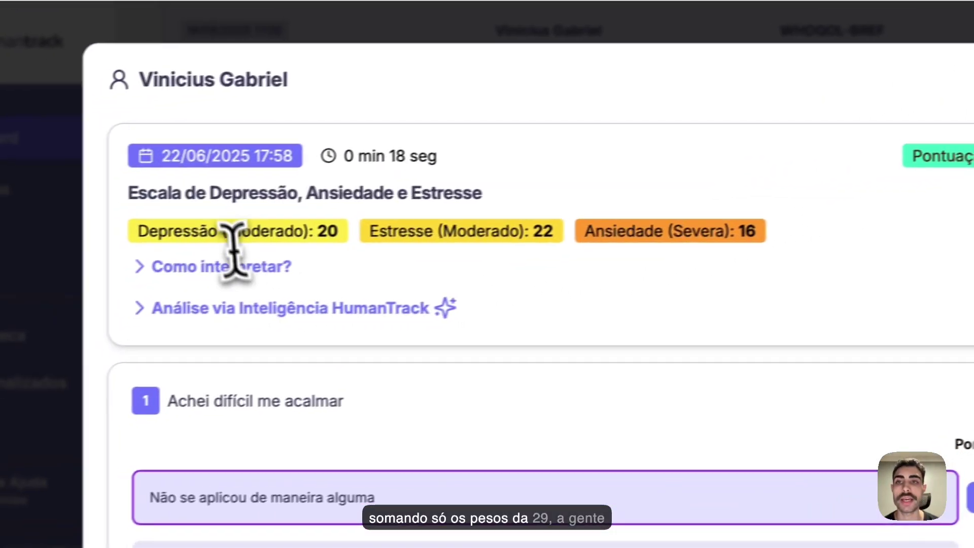
- Highlight the row of Depressão, Estresse and Ansiedade result cards in the submission
{"action": "left_click_drag", "start_coordinate": [0, 256], "coordinate": [118, 271]}
{"action": "left_click_drag", "start_coordinate": [434, 250], "coordinate": [738, 247]}
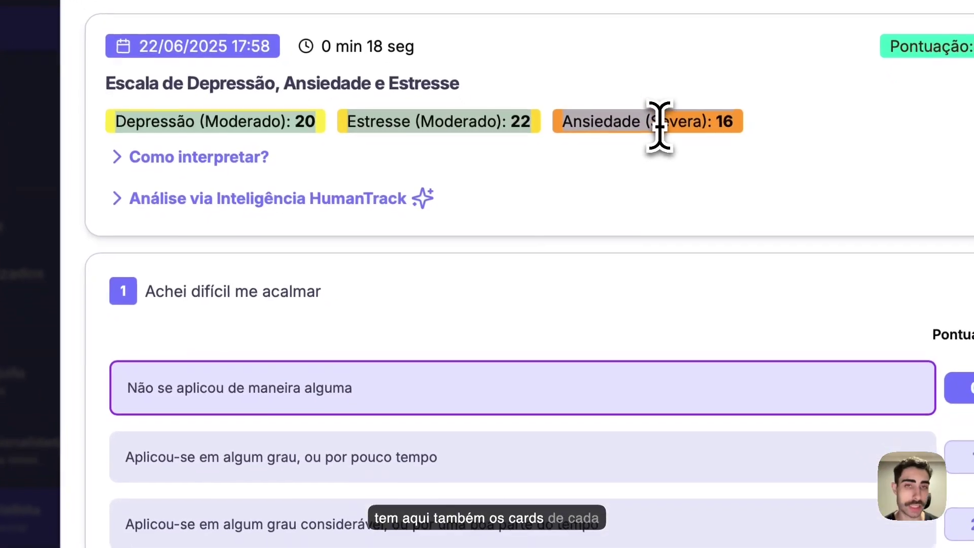
{"action": "left_click", "coordinate": [319, 249]}
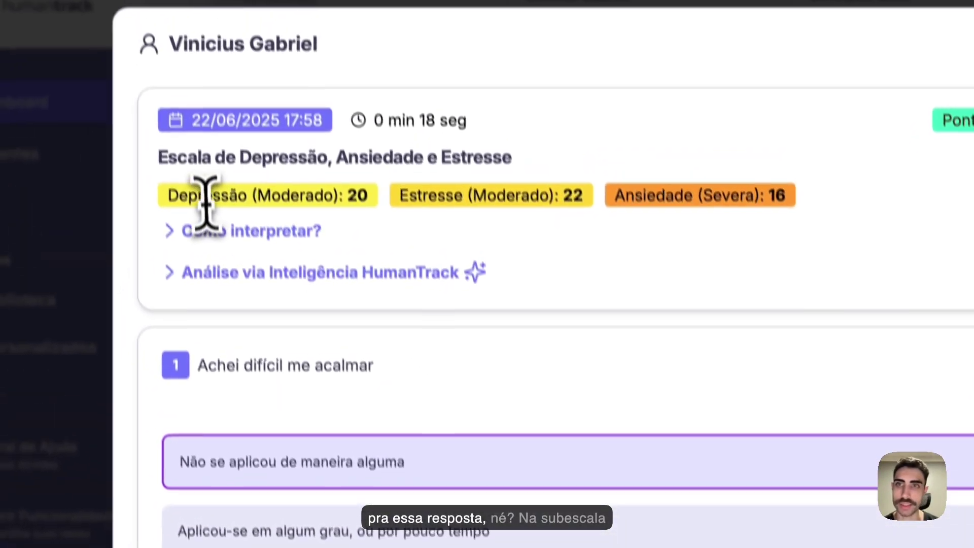
- Highlight the Depressão label and the individual Depressão, Estresse and Ansiedade scores, followed by the three result cards together
{"action": "double_click", "coordinate": [206, 200]}
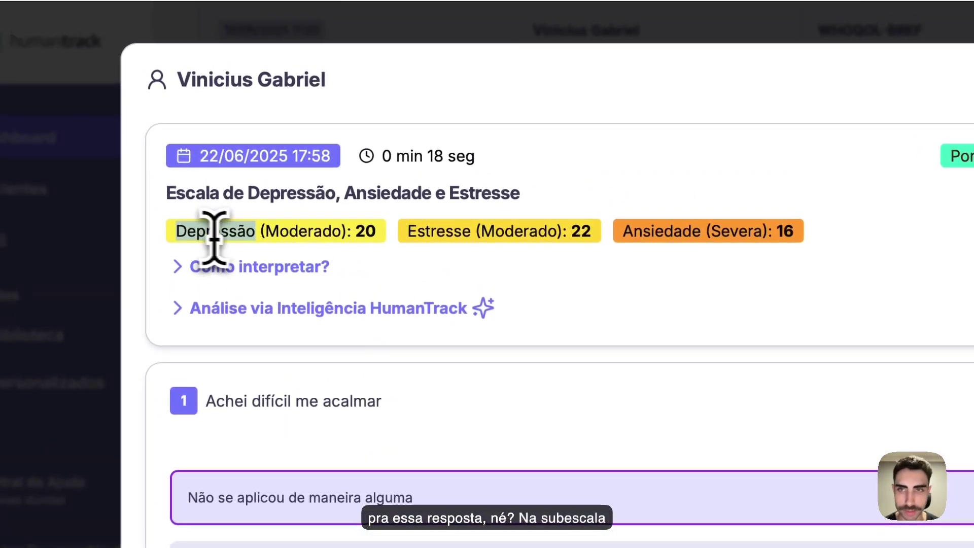
{"action": "left_click", "coordinate": [297, 233]}
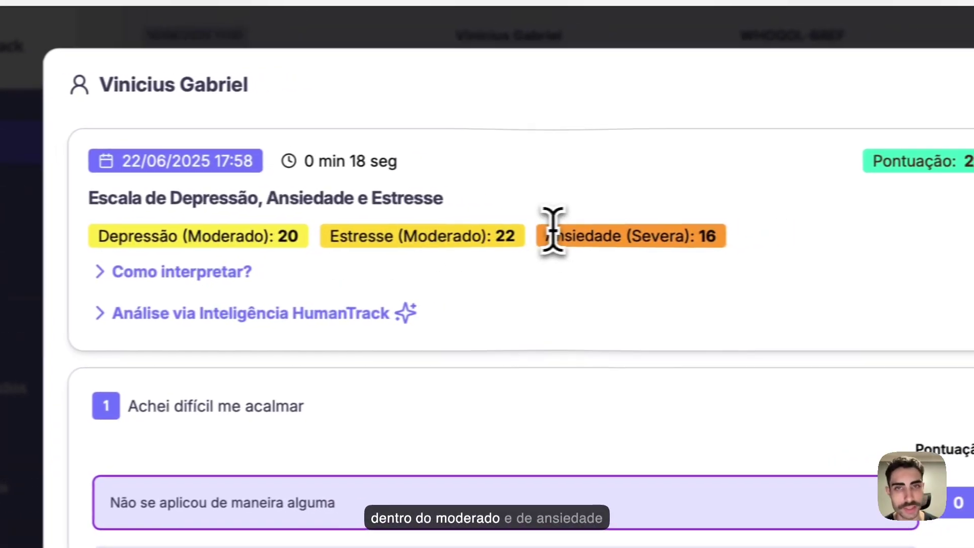
{"action": "double_click", "coordinate": [716, 232]}
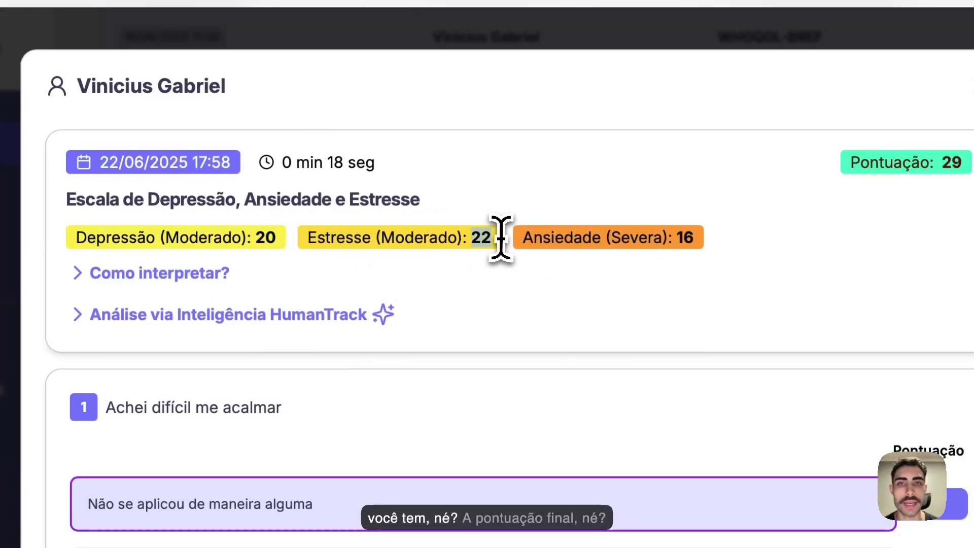
{"action": "double_click", "coordinate": [686, 237]}
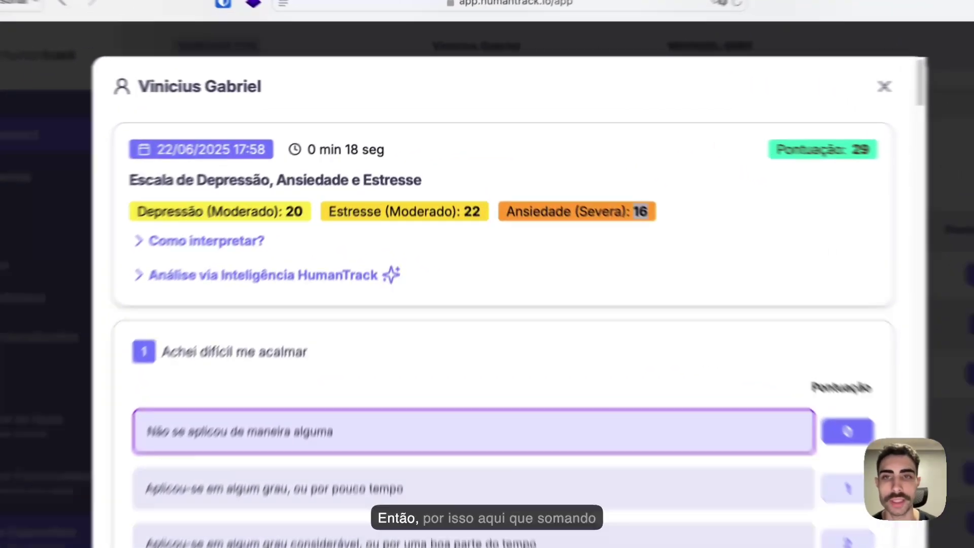
{"action": "left_click_drag", "start_coordinate": [326, 177], "coordinate": [337, 177]}
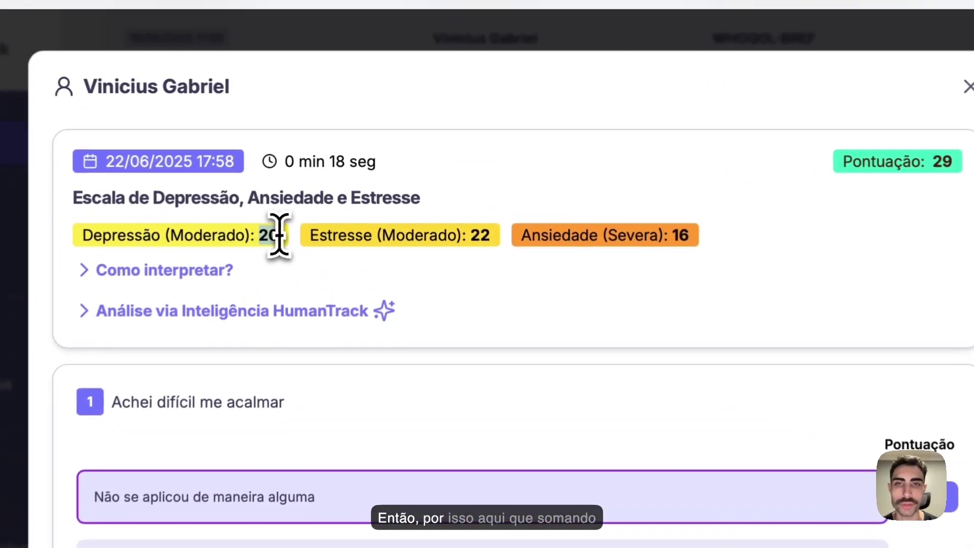
{"action": "left_click_drag", "start_coordinate": [460, 176], "coordinate": [483, 176]}
{"action": "left_click_drag", "start_coordinate": [639, 238], "coordinate": [686, 238]}
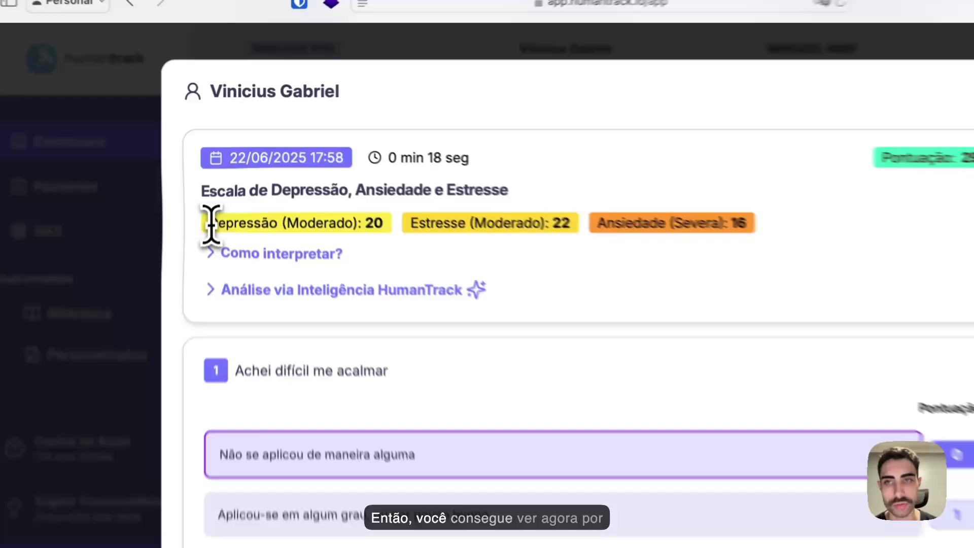
{"action": "left_click_drag", "start_coordinate": [218, 176], "coordinate": [556, 176]}
- Expand the Análise via Inteligência HumanTrack for the submission to view its interpretation, and close the submission
{"action": "left_click", "coordinate": [379, 287]}
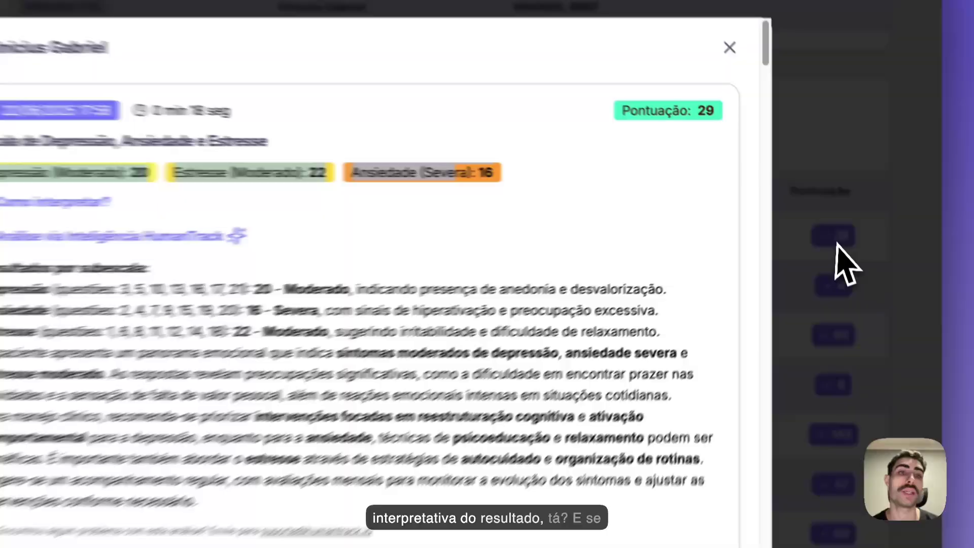
{"action": "left_click", "coordinate": [845, 259]}
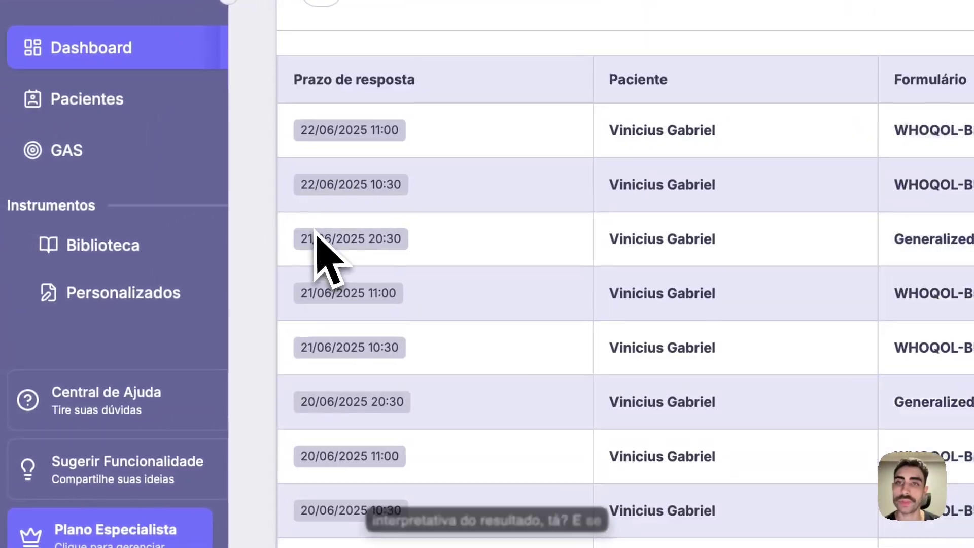
- Open the record of the patient who answered the DASS-21 and show the responses of their applied DASS-21 form
{"action": "left_click", "coordinate": [162, 113]}
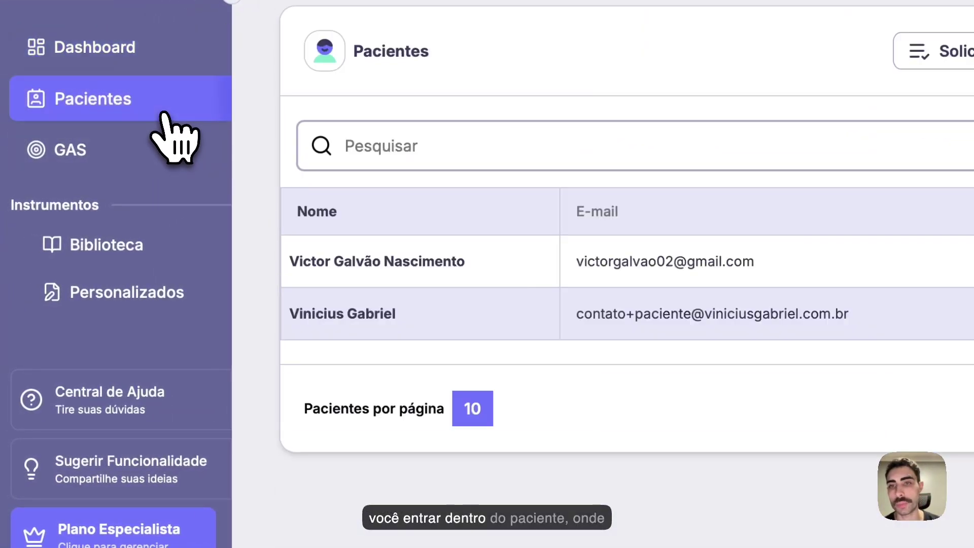
{"action": "left_click", "coordinate": [519, 327]}
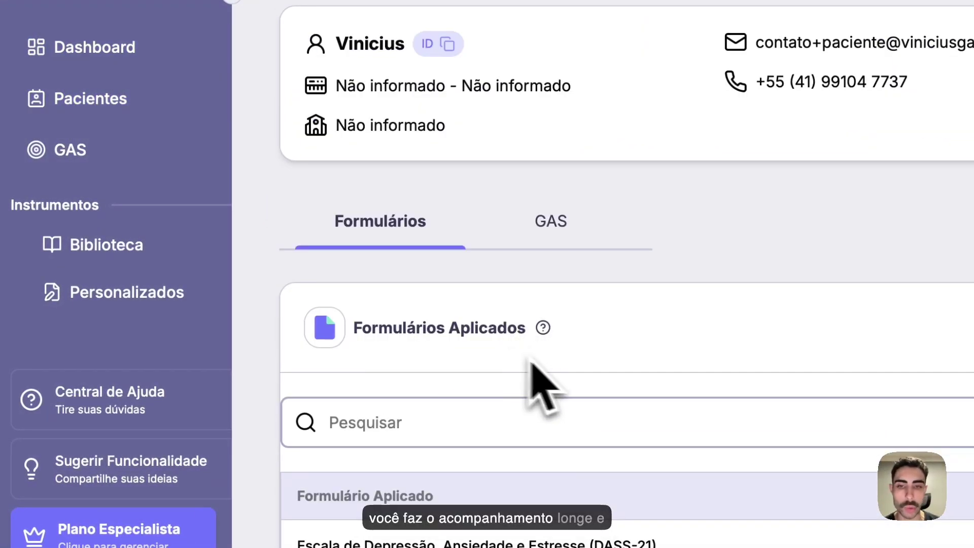
{"action": "scroll", "coordinate": [538, 386], "scroll_direction": "down", "scroll_amount": 3}
{"action": "left_click", "coordinate": [554, 427]}
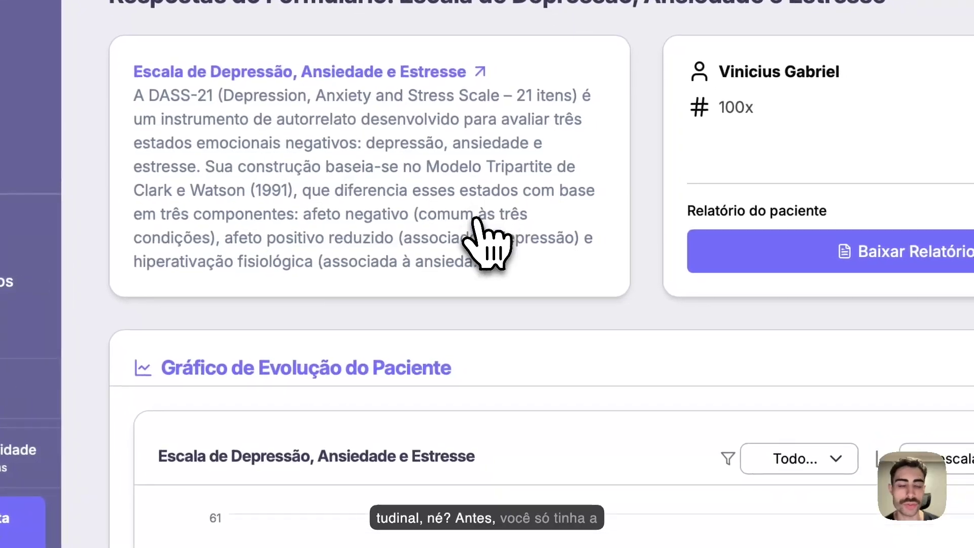
- Filter the patient's evolution chart by the Depressão subscale
{"action": "scroll", "coordinate": [485, 239], "scroll_direction": "down", "scroll_amount": 5}
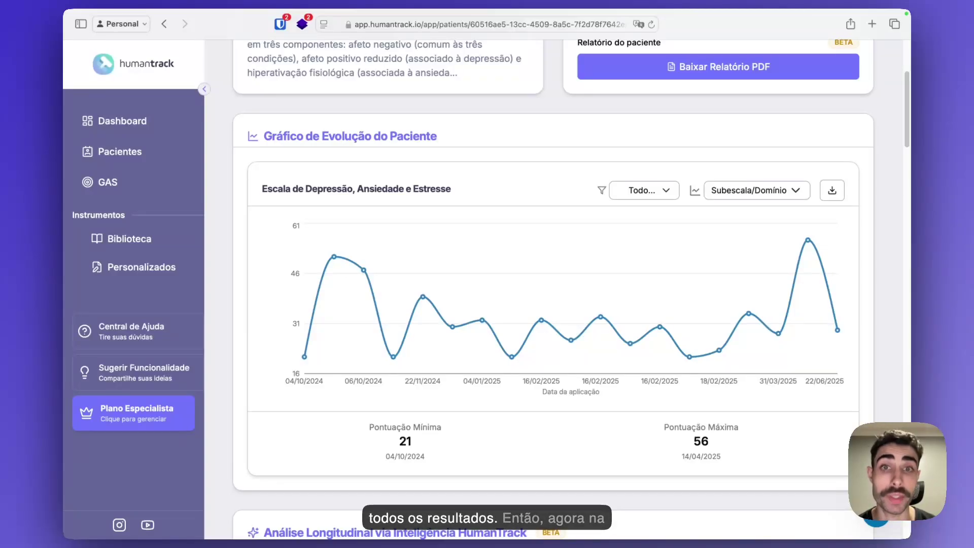
{"action": "scroll", "coordinate": [520, 125], "scroll_direction": "down", "scroll_amount": 1}
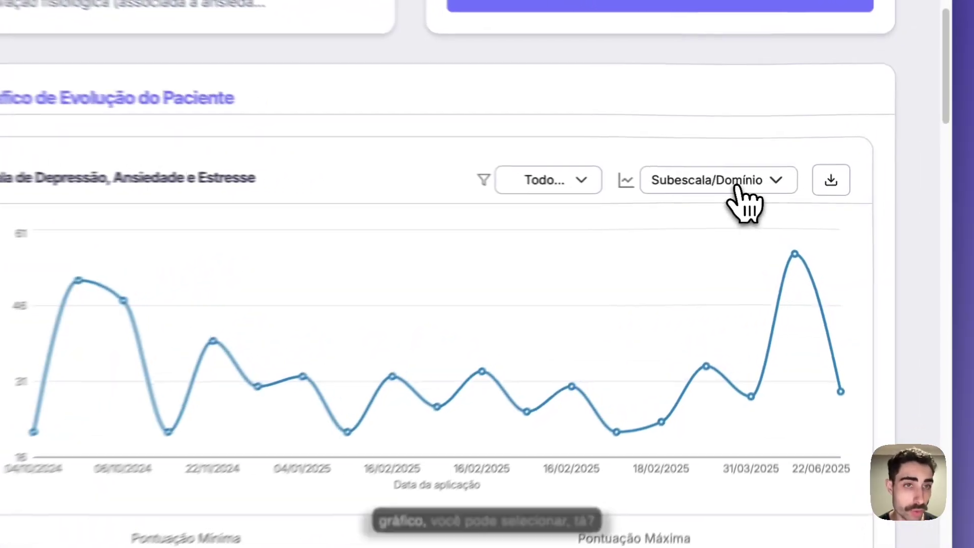
{"action": "left_click", "coordinate": [767, 188]}
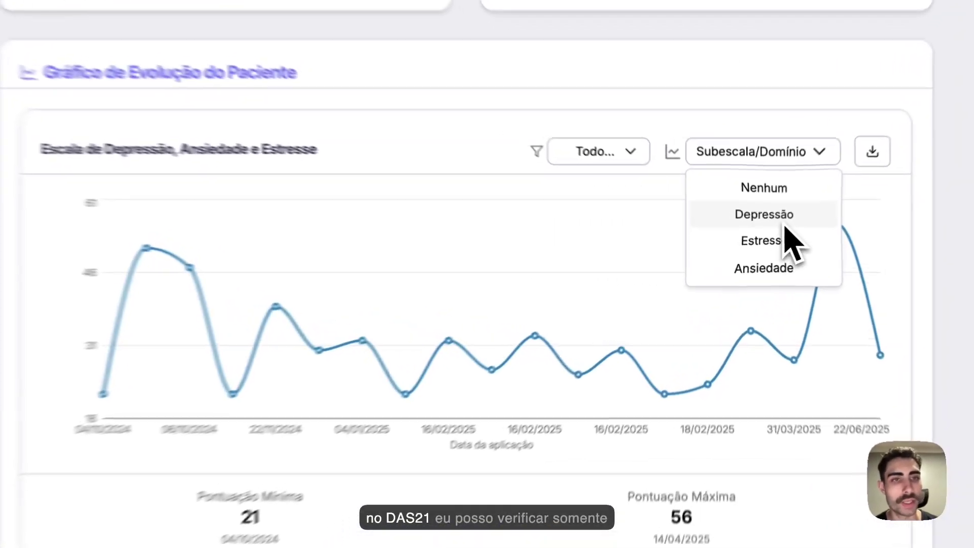
{"action": "left_click", "coordinate": [767, 231]}
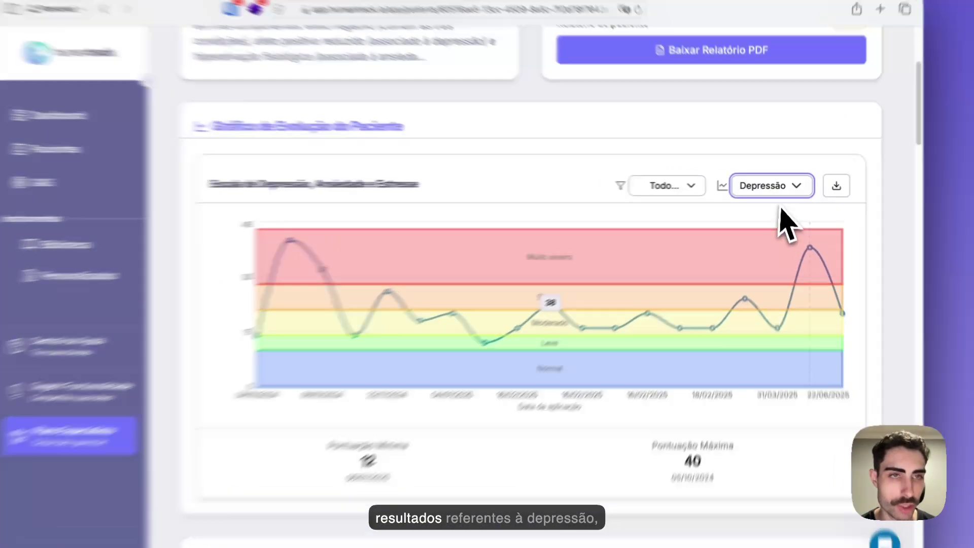
- Switch the evolution chart to the Estresse subscale, followed by the Ansiedade subscale
{"action": "left_click", "coordinate": [789, 189]}
{"action": "left_click", "coordinate": [779, 252]}
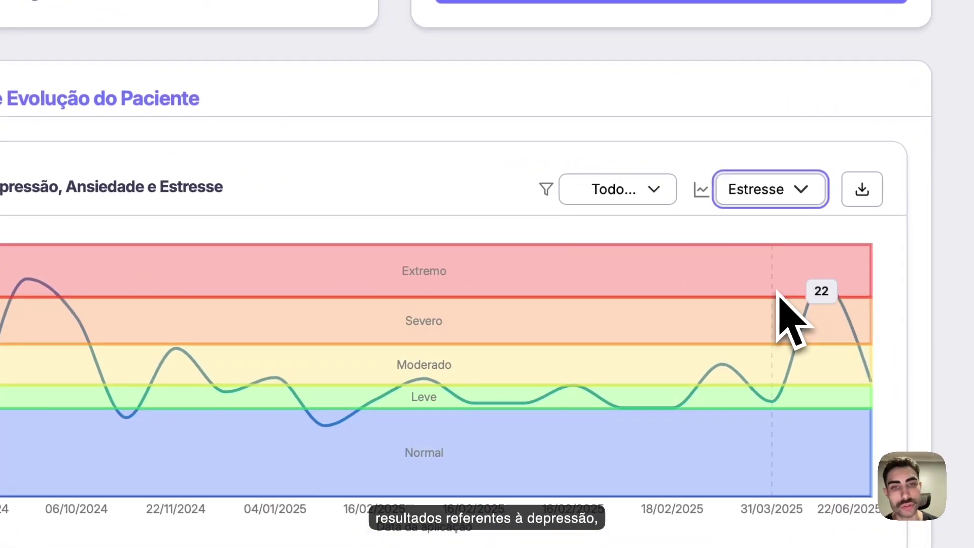
{"action": "left_click", "coordinate": [801, 196]}
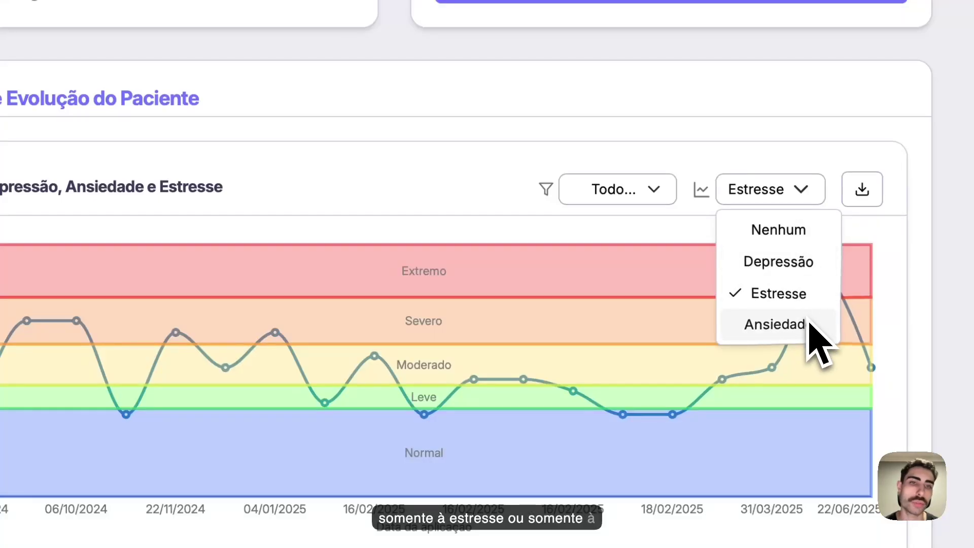
{"action": "left_click", "coordinate": [781, 324]}
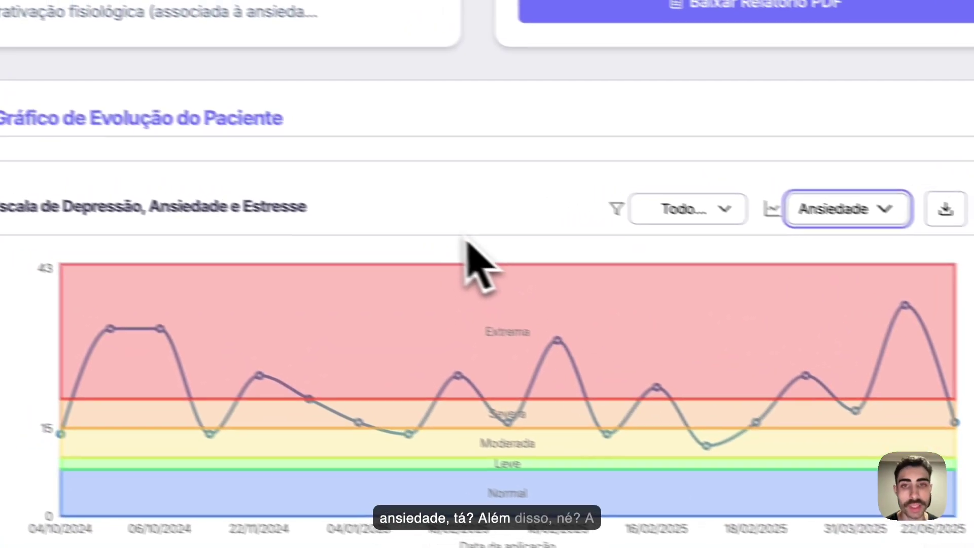
- Examine the longitudinal HumanTrack analysis, the submissions list, the patient report card and the Ansiedade evolution chart on the form responses page
{"action": "scroll", "coordinate": [512, 487], "scroll_direction": "down", "scroll_amount": 3}
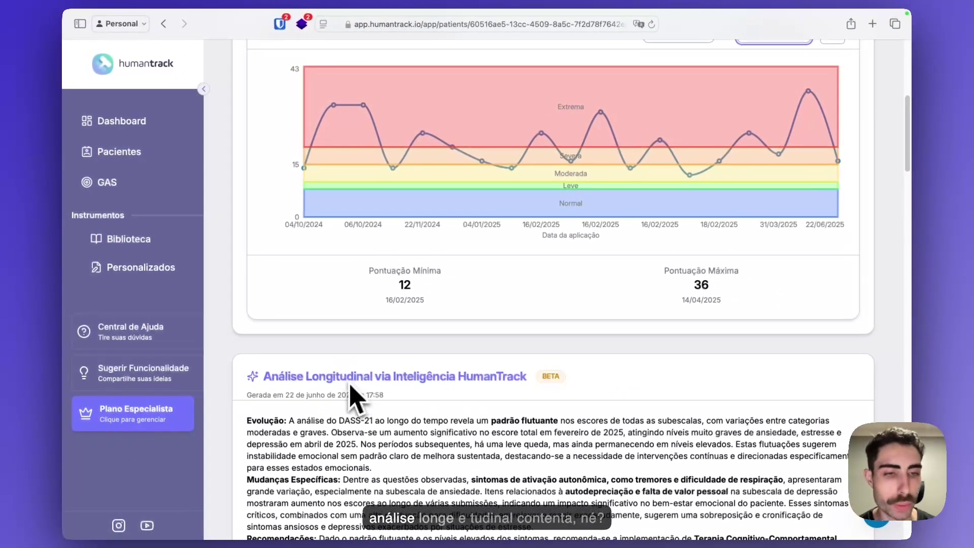
{"action": "scroll", "coordinate": [498, 301], "scroll_direction": "up", "scroll_amount": 1}
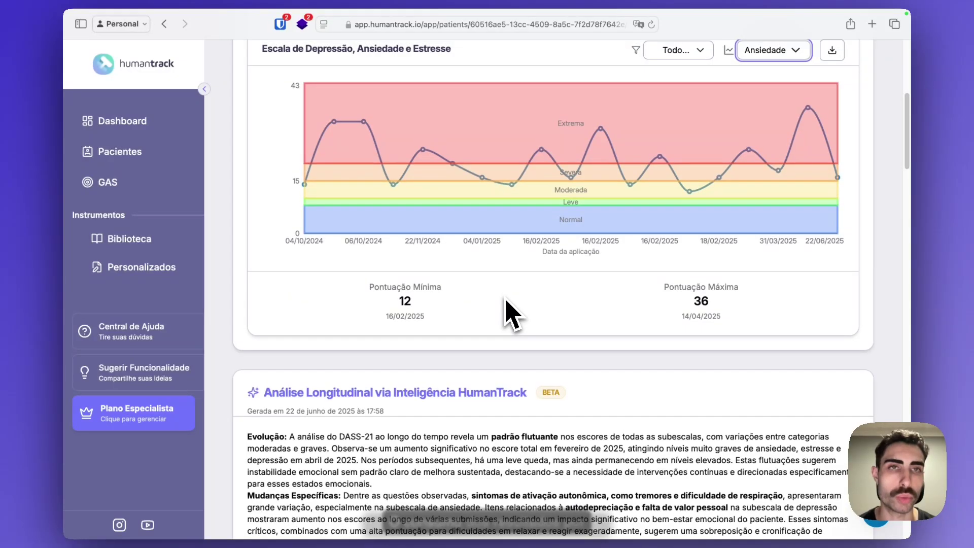
{"action": "scroll", "coordinate": [304, 311], "scroll_direction": "down", "scroll_amount": 6}
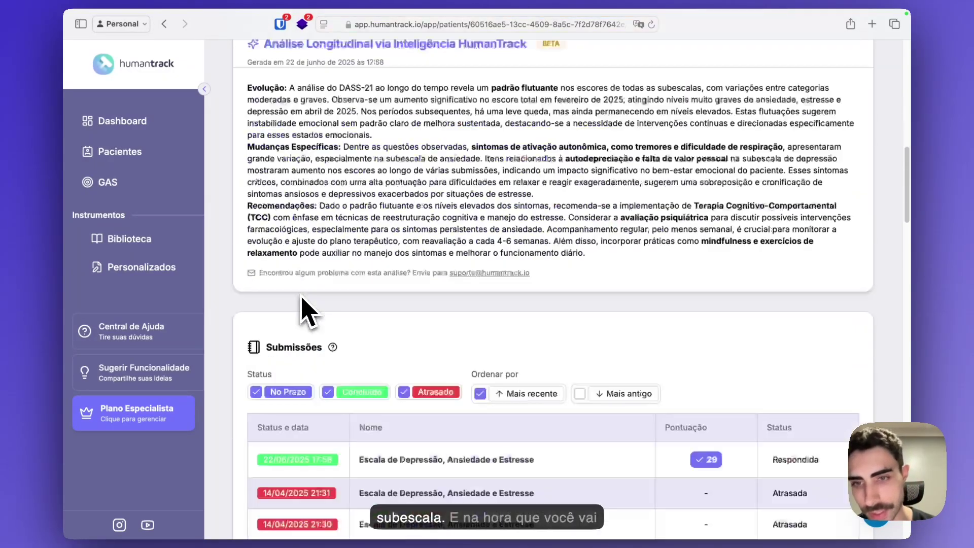
{"action": "scroll", "coordinate": [398, 277], "scroll_direction": "up", "scroll_amount": 12}
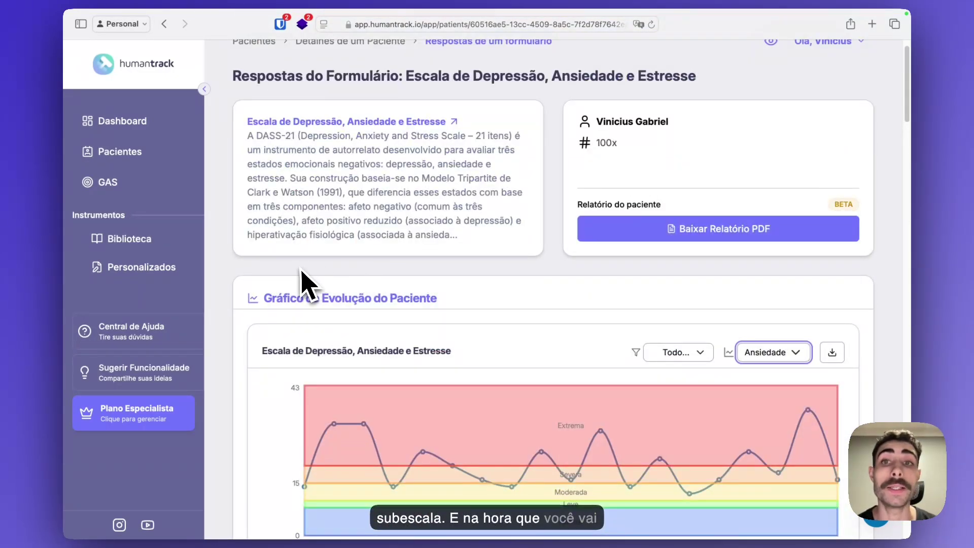
{"action": "scroll", "coordinate": [548, 311], "scroll_direction": "down", "scroll_amount": 3}
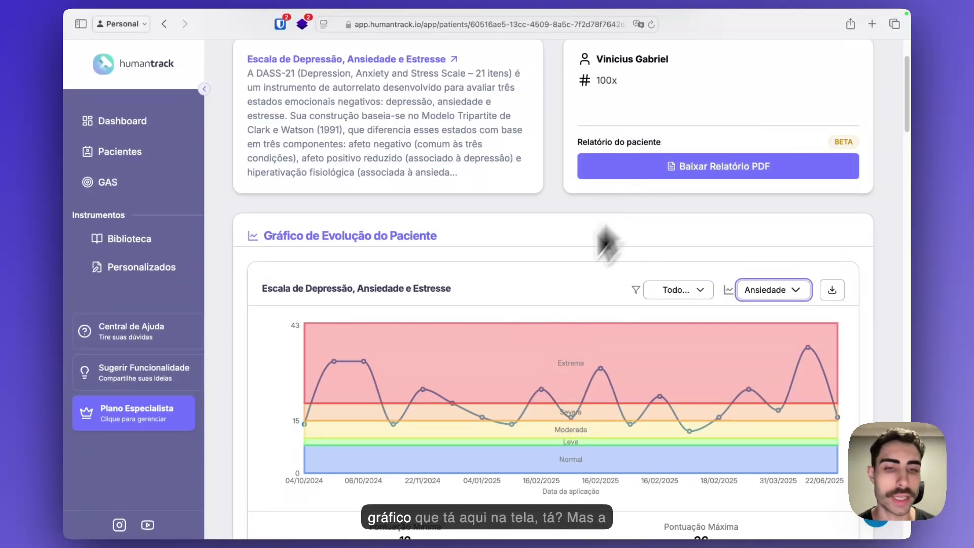
{"action": "scroll", "coordinate": [513, 365], "scroll_direction": "down", "scroll_amount": 1}
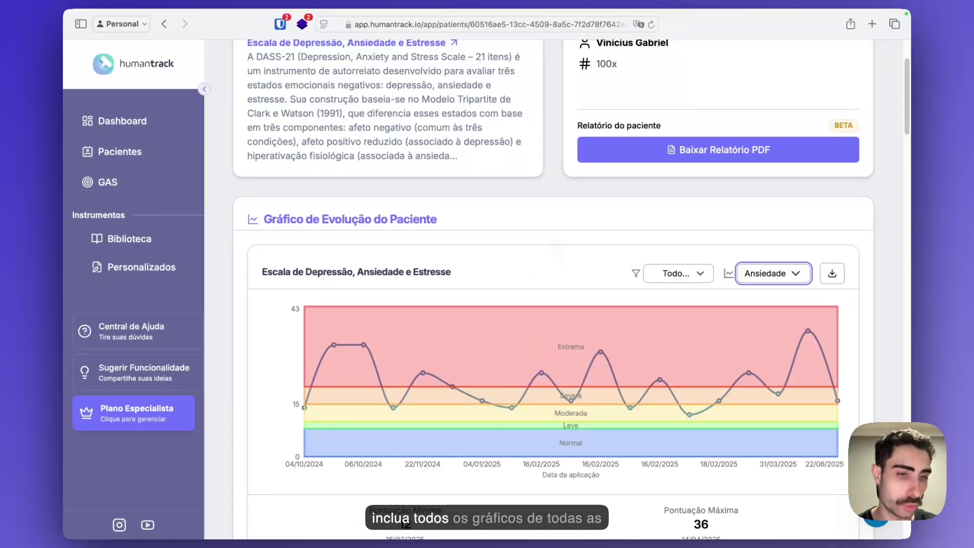
{"action": "scroll", "coordinate": [553, 284], "scroll_direction": "up", "scroll_amount": 2}
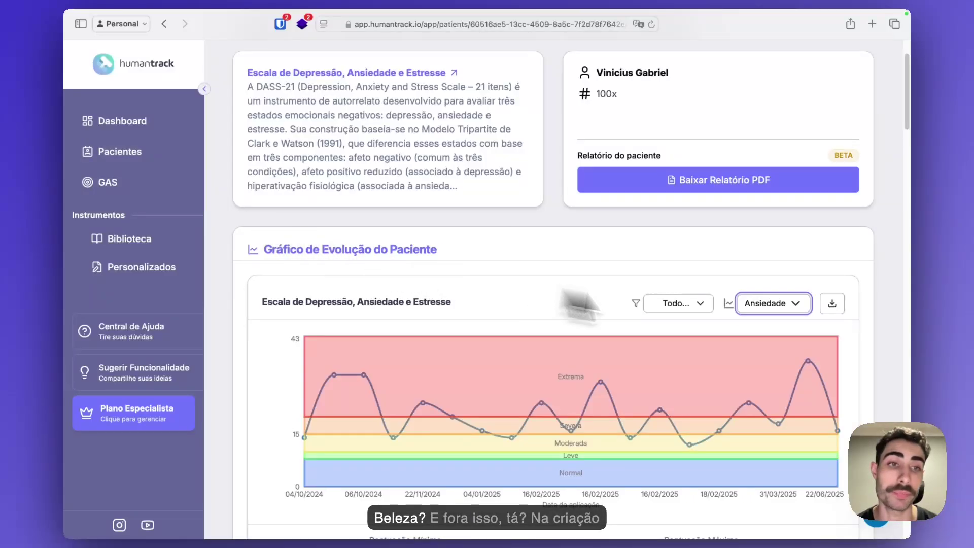
{"action": "scroll", "coordinate": [664, 286], "scroll_direction": "down", "scroll_amount": 1}
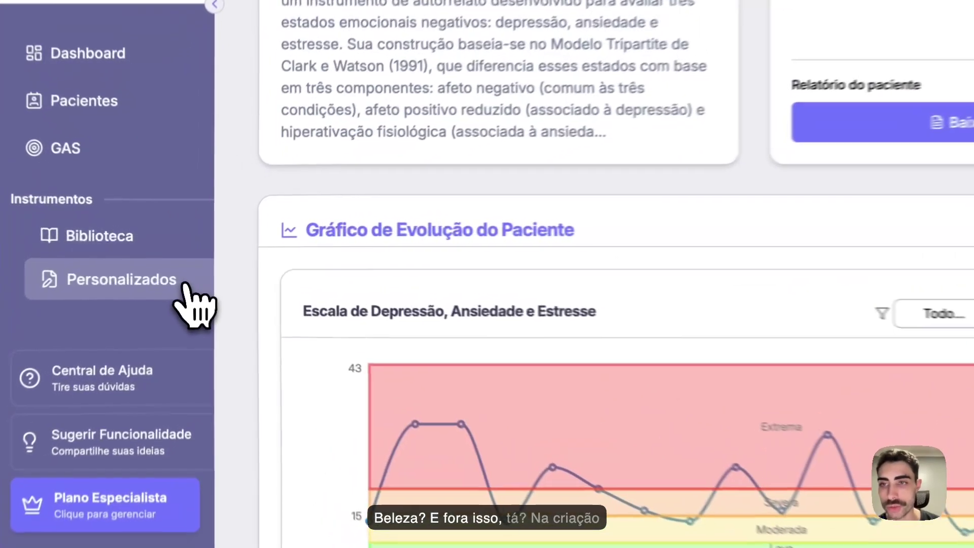
- Create a new custom instrument form with the title Escala de Teste222
{"action": "left_click", "coordinate": [191, 268]}
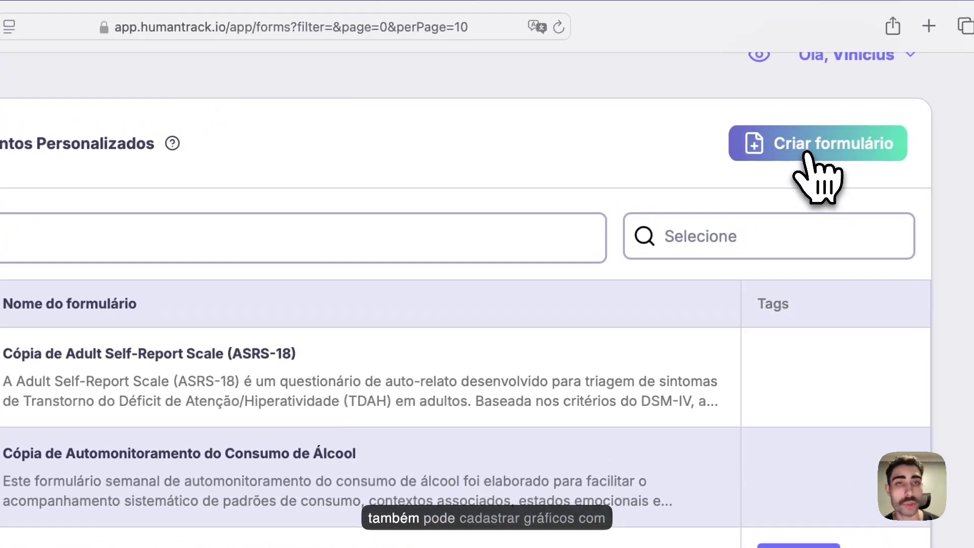
{"action": "left_click", "coordinate": [809, 152]}
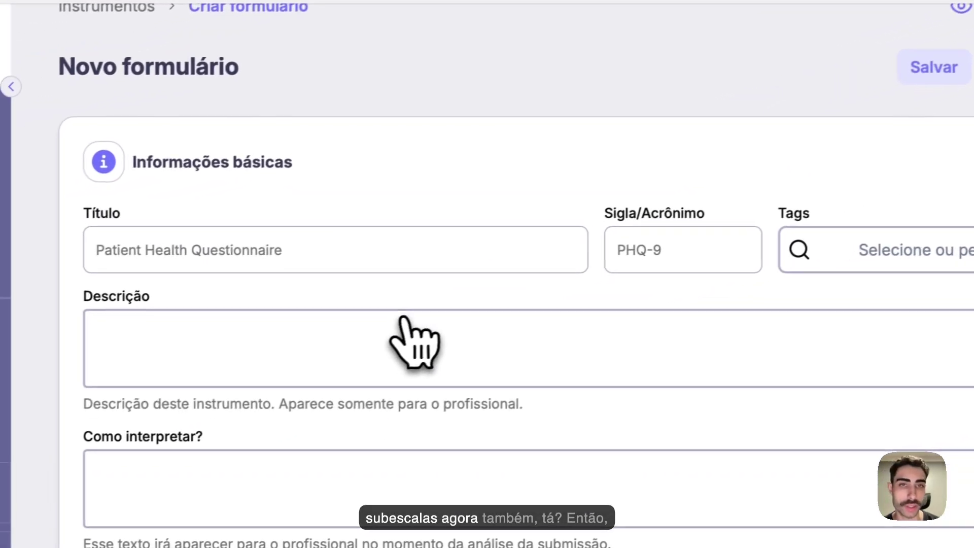
{"action": "left_click", "coordinate": [372, 253]}
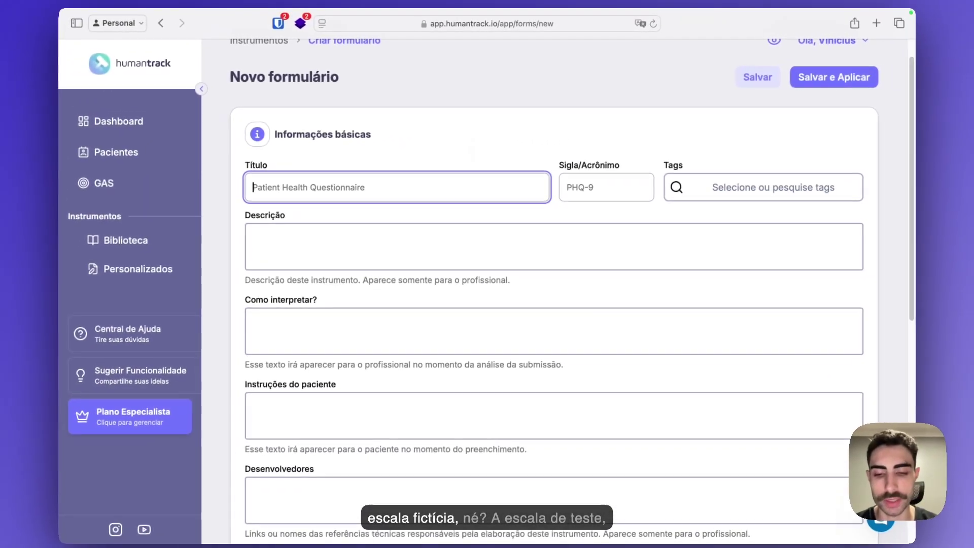
{"action": "type", "text": "Escala de Teste222"}
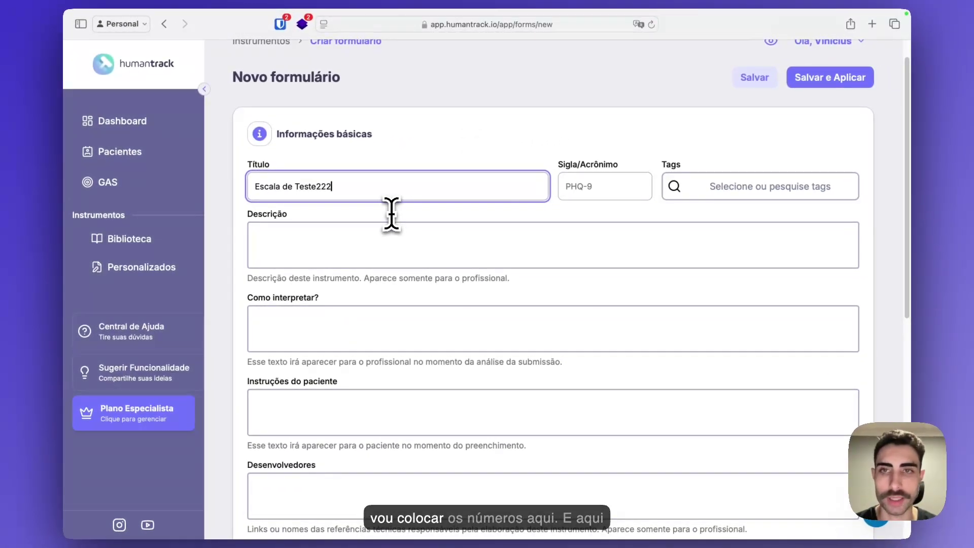
- Set up subscale scoring for the form and add a subscale named Depressão with Soma as its calculation method
{"action": "scroll", "coordinate": [392, 214], "scroll_direction": "down", "scroll_amount": 8}
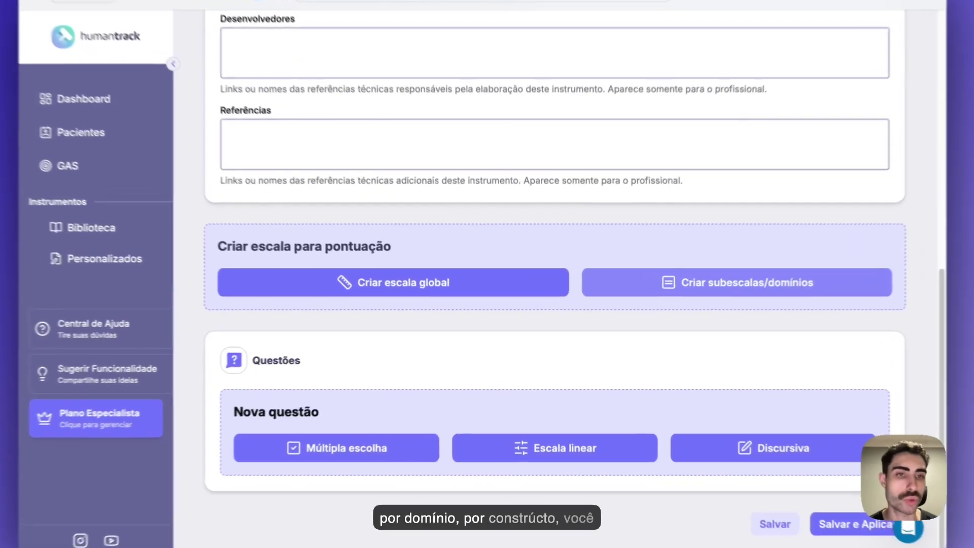
{"action": "left_click", "coordinate": [683, 297]}
{"action": "left_click", "coordinate": [550, 325]}
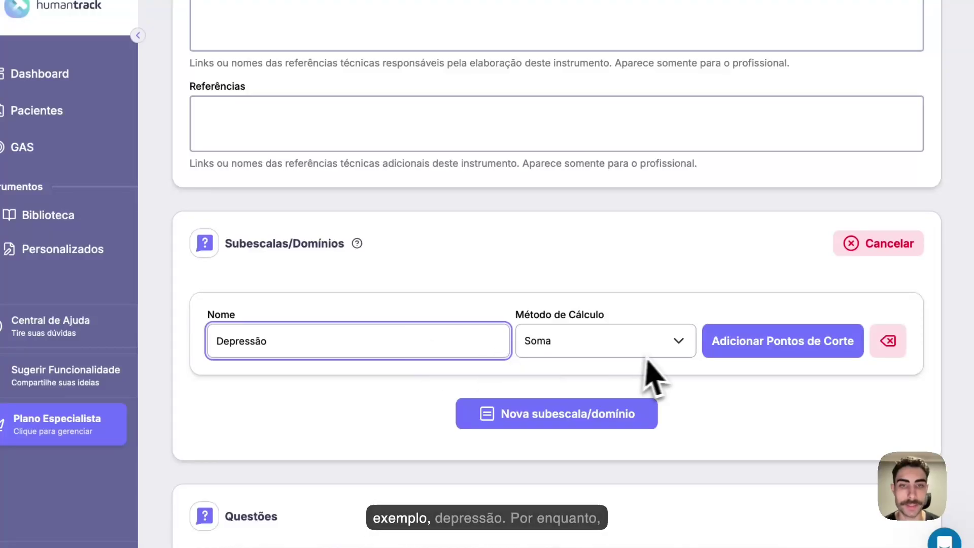
{"action": "left_click", "coordinate": [660, 339]}
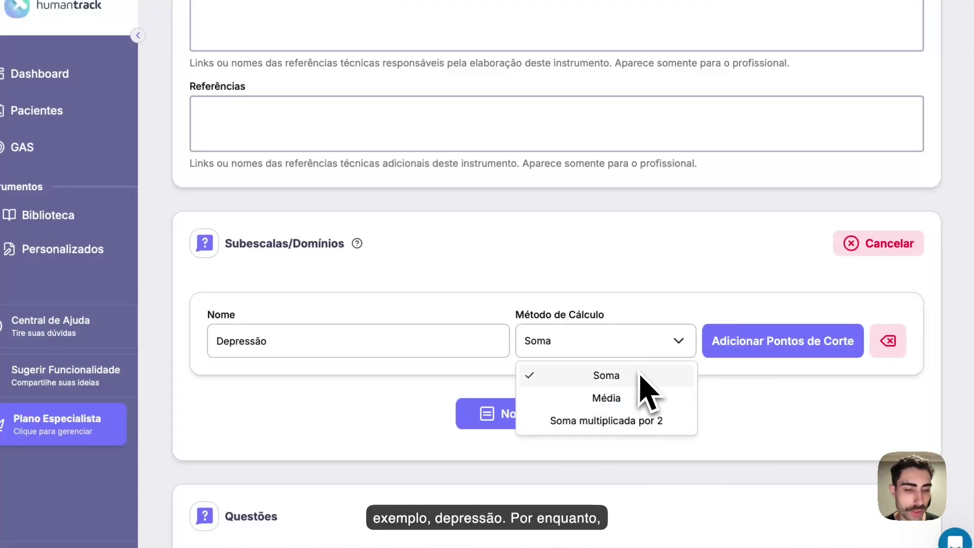
{"action": "left_click", "coordinate": [615, 383]}
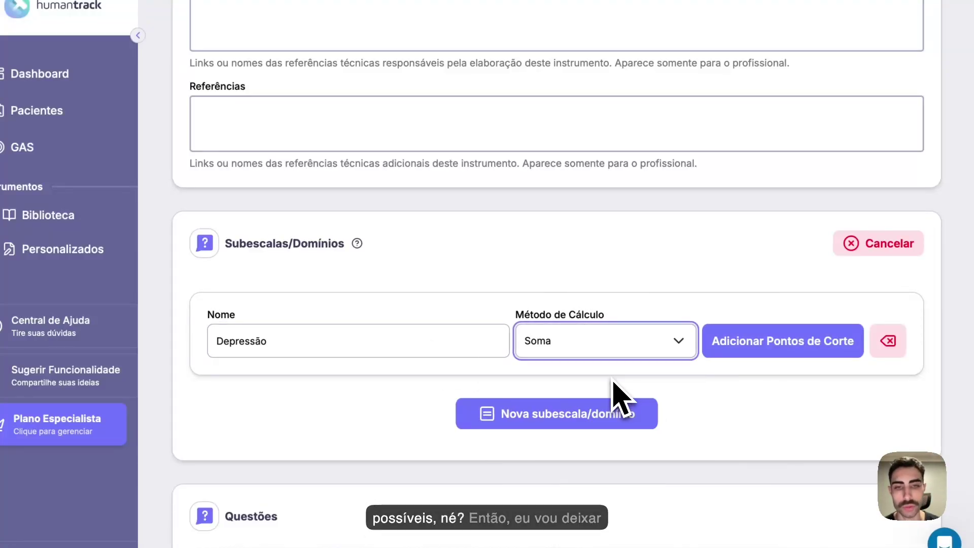
- Add a second subscale named Ansiedade below the Depressão subscale
{"action": "scroll", "coordinate": [615, 385], "scroll_direction": "down", "scroll_amount": 1}
{"action": "left_click", "coordinate": [605, 401]}
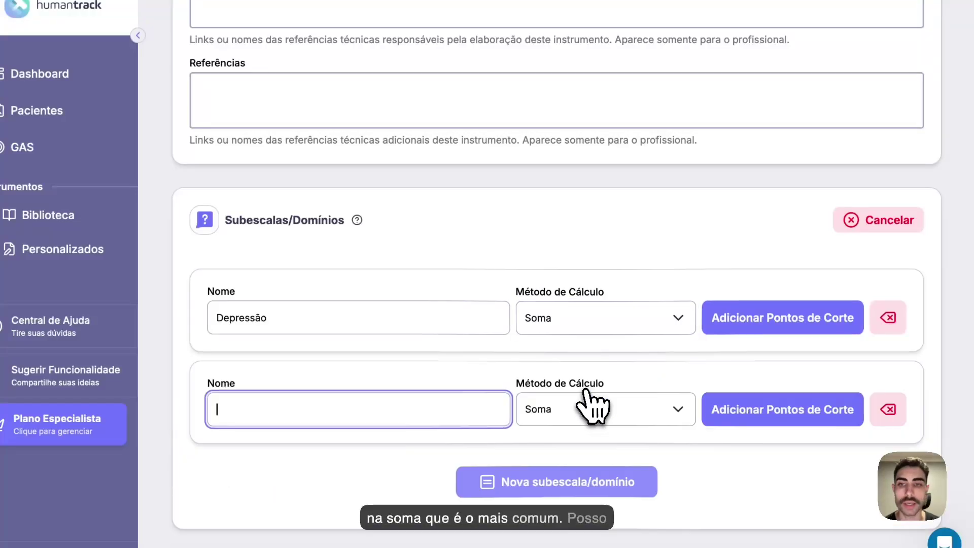
{"action": "type", "text": "Ansiedade"}
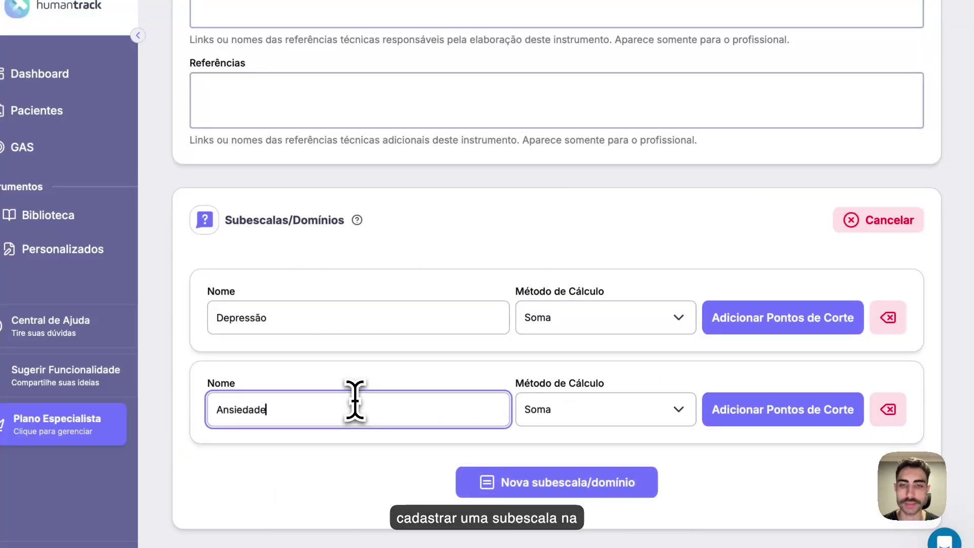
- Add cut points to the Depressão subscale and title the first one Depressão Mínima
{"action": "scroll", "coordinate": [459, 294], "scroll_direction": "down", "scroll_amount": 4}
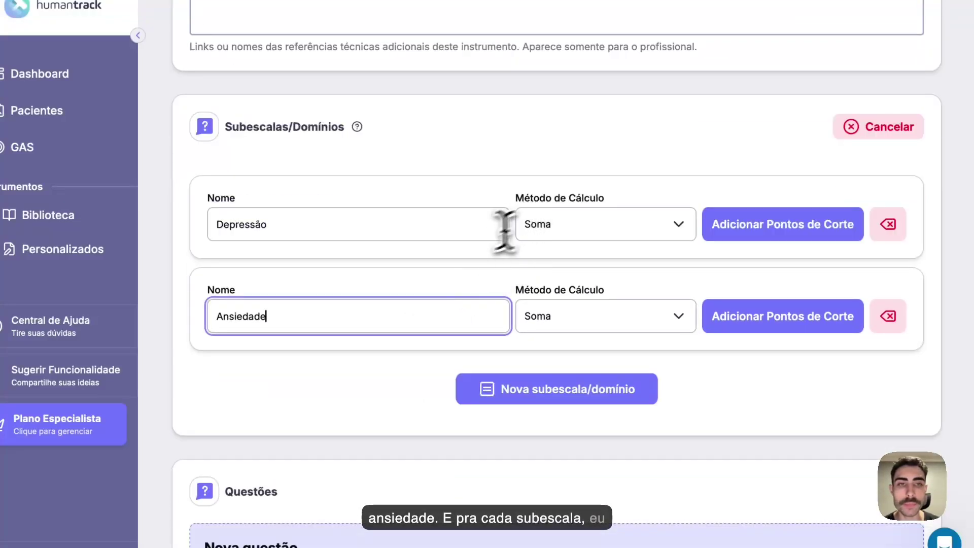
{"action": "left_click", "coordinate": [768, 233]}
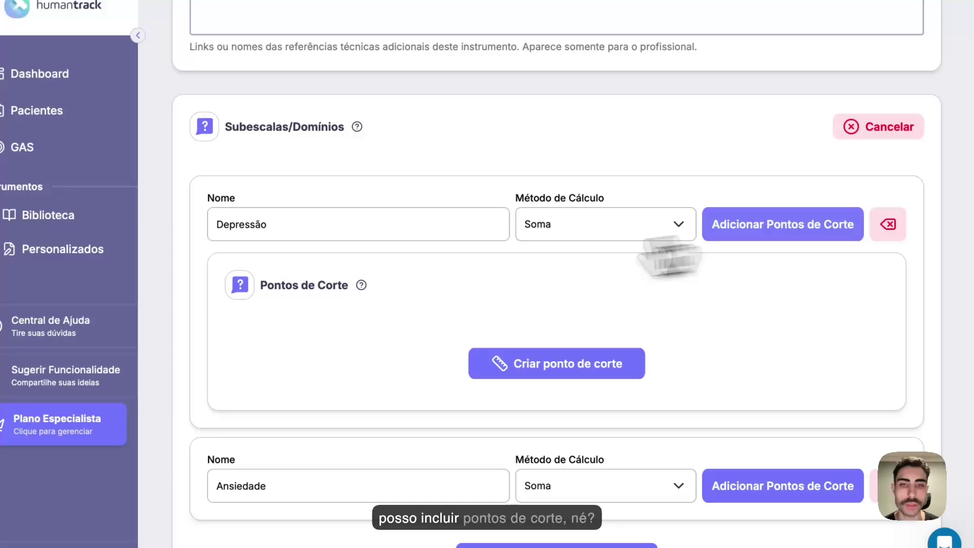
{"action": "left_click", "coordinate": [496, 366]}
{"action": "triple_click", "coordinate": [382, 374]}
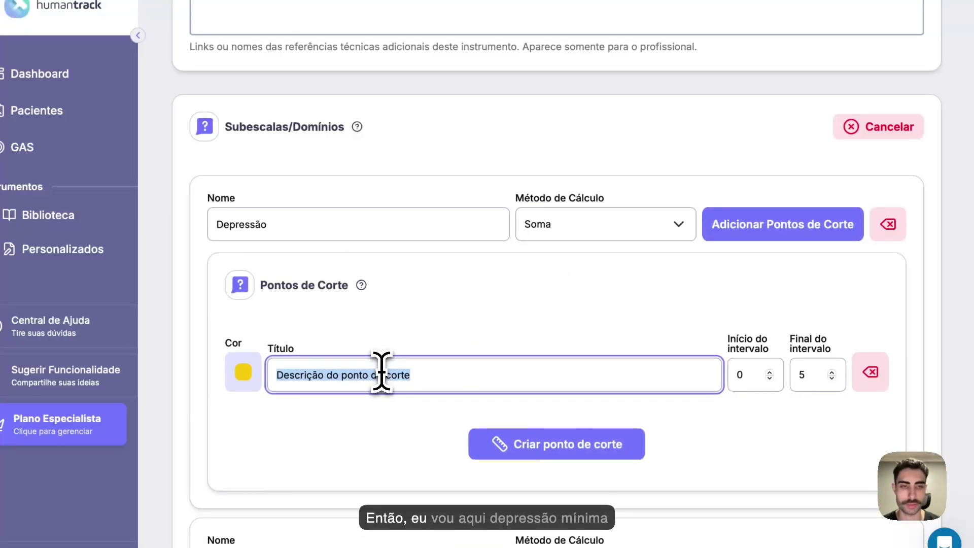
{"action": "type", "text": "Depressão Mínima"}
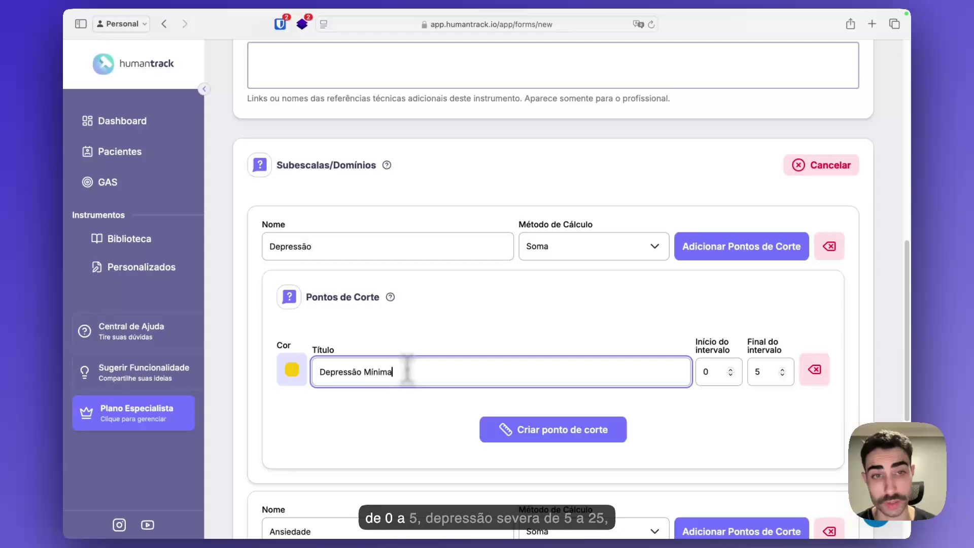
- Create a second cut point for the Depressão subscale with the title Depressão Severa
{"action": "scroll", "coordinate": [660, 395], "scroll_direction": "down", "scroll_amount": 1}
{"action": "left_click", "coordinate": [536, 414]}
{"action": "double_click", "coordinate": [411, 434]}
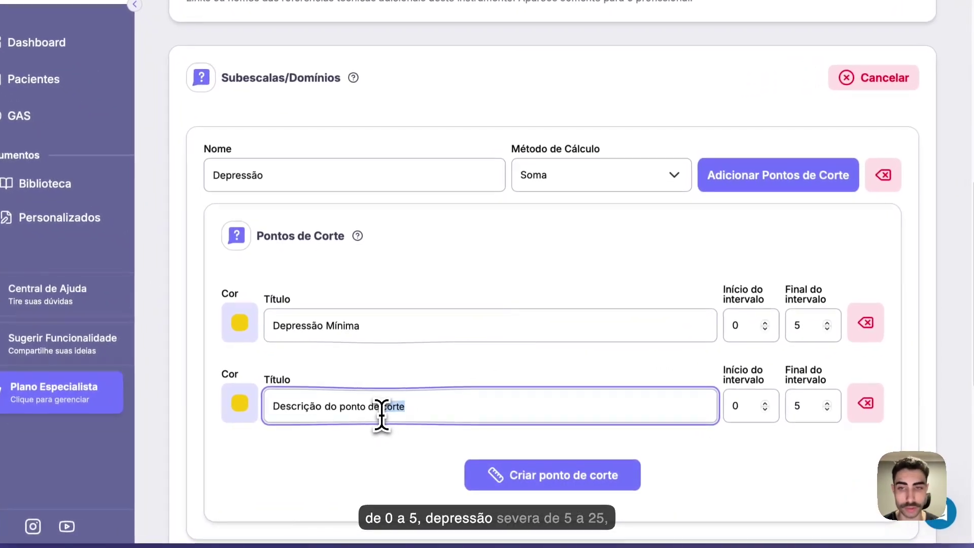
{"action": "triple_click", "coordinate": [382, 406]}
{"action": "type", "text": "Depressão Severa"}
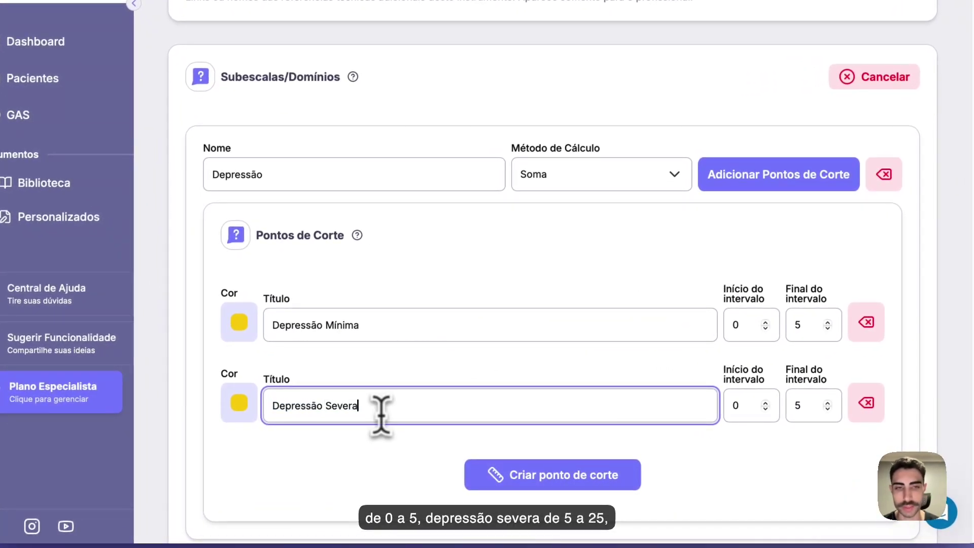
- Set the Depressão Severa cut point's interval to start at 4 and end at 25
{"action": "scroll", "coordinate": [558, 408], "scroll_direction": "down", "scroll_amount": 1}
{"action": "double_click", "coordinate": [741, 391]}
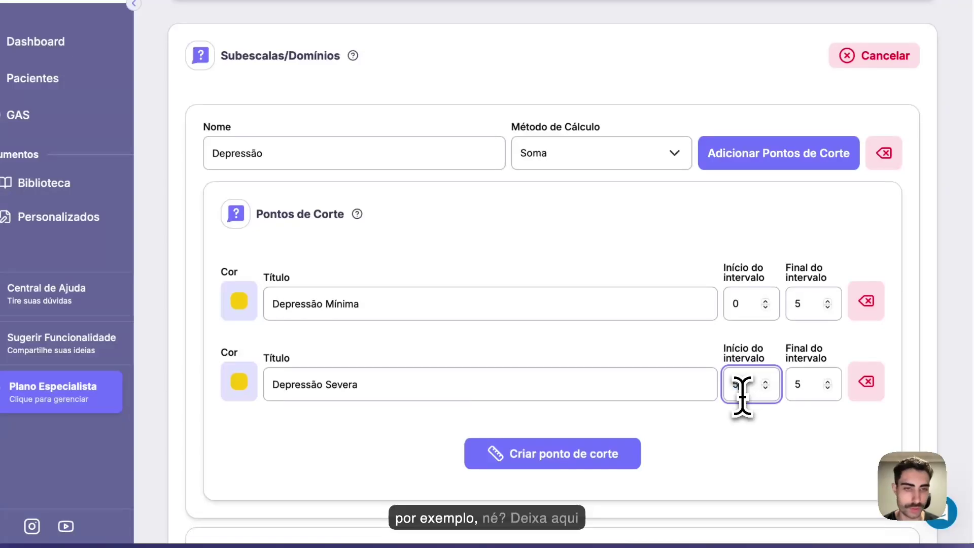
{"action": "type", "text": "4"}
{"action": "left_click", "coordinate": [794, 382]}
{"action": "type", "text": "2"}
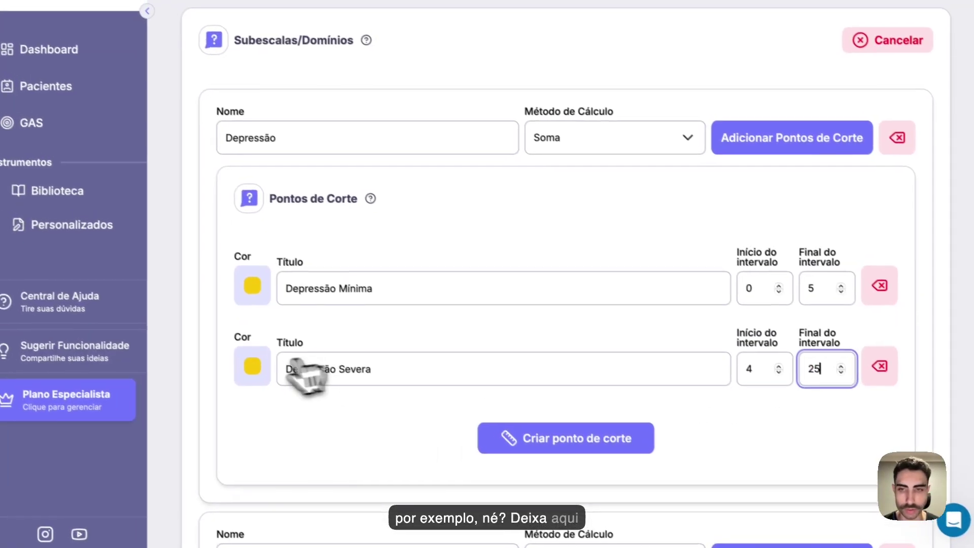
- Change the color of the Depressão Severa cut point to red
{"action": "left_click", "coordinate": [240, 384]}
{"action": "left_click_drag", "start_coordinate": [199, 333], "coordinate": [182, 333]}
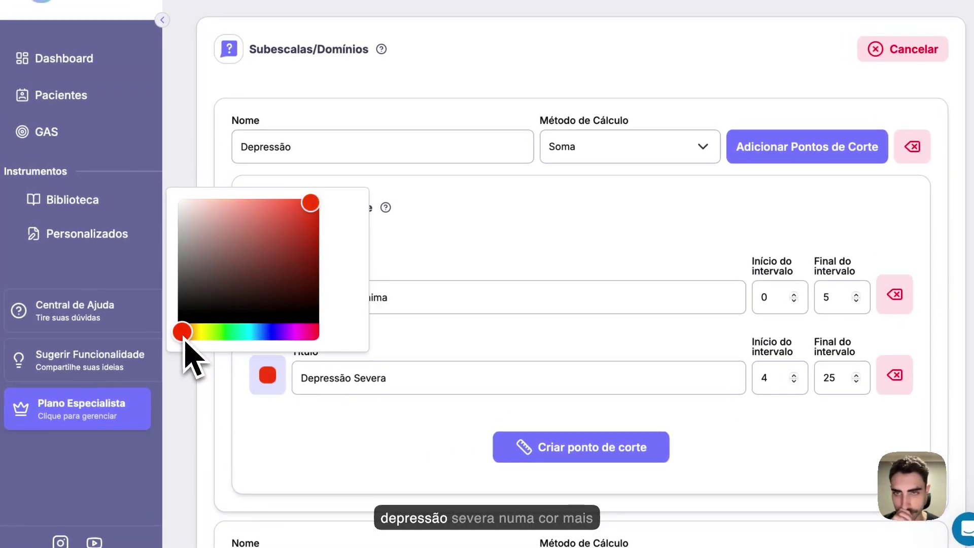
{"action": "left_click", "coordinate": [530, 272]}
{"action": "scroll", "coordinate": [513, 305], "scroll_direction": "down", "scroll_amount": 1}
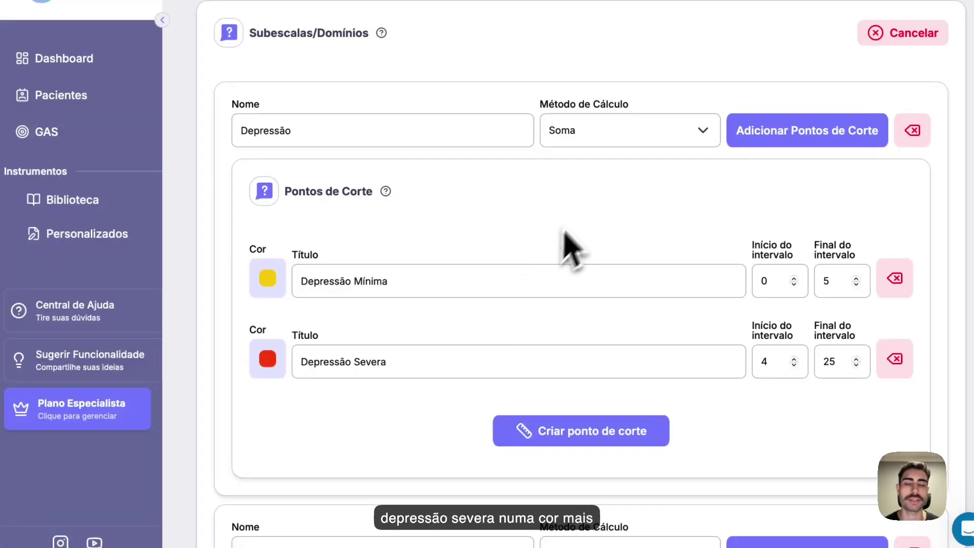
- Add a multiple-choice question to the form with the statement "Primeira questão da subescala de depressão"
{"action": "scroll", "coordinate": [578, 234], "scroll_direction": "down", "scroll_amount": 2}
{"action": "scroll", "coordinate": [589, 223], "scroll_direction": "down", "scroll_amount": 5}
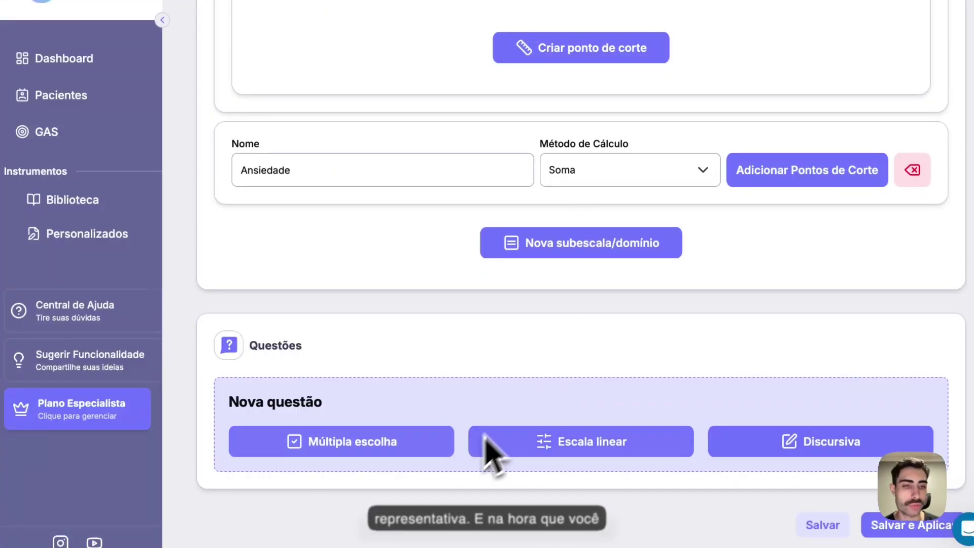
{"action": "left_click", "coordinate": [398, 441]}
{"action": "scroll", "coordinate": [422, 401], "scroll_direction": "down", "scroll_amount": 2}
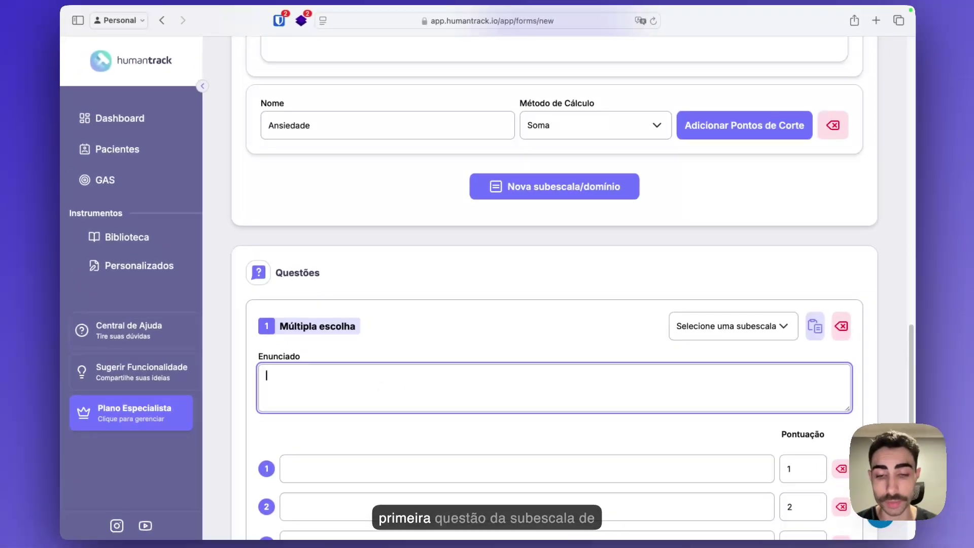
{"action": "type", "text": "Primeira questão da subescala de depressão"}
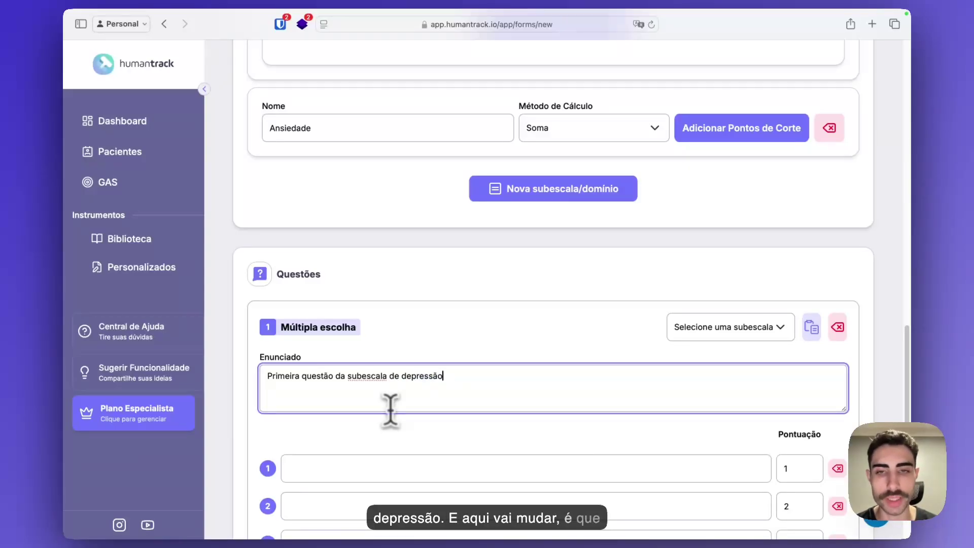
- Assign the first multiple-choice question to the Depressão subscale
{"action": "scroll", "coordinate": [647, 270], "scroll_direction": "down", "scroll_amount": 1}
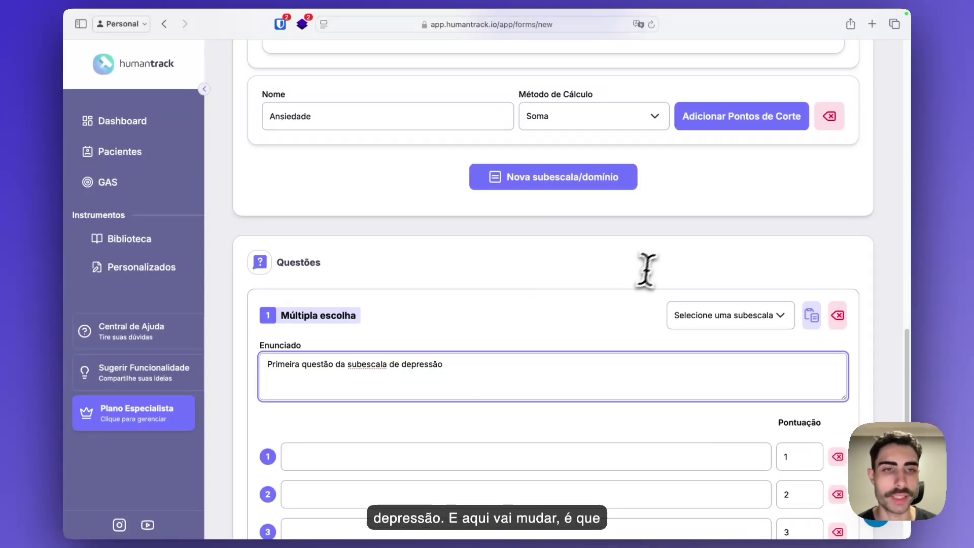
{"action": "scroll", "coordinate": [733, 318], "scroll_direction": "down", "scroll_amount": 1}
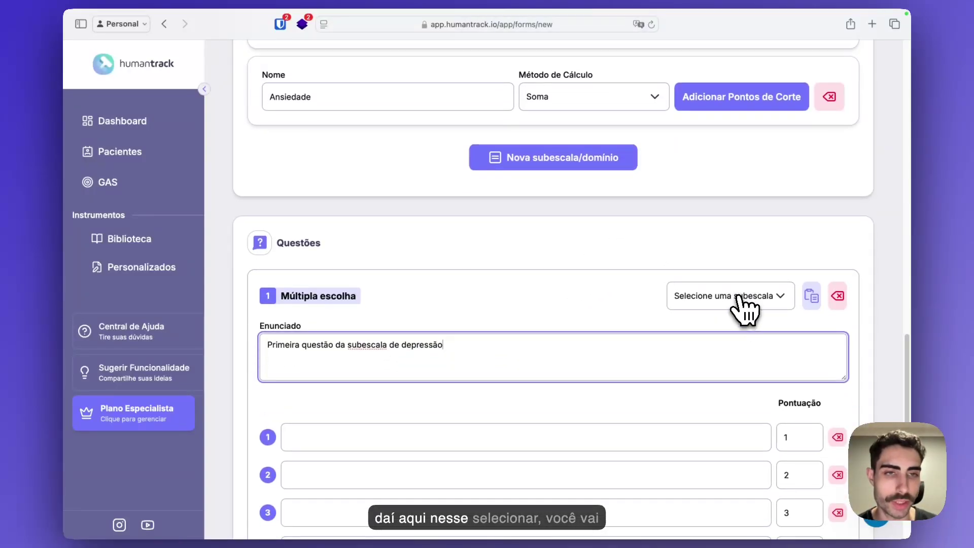
{"action": "left_click", "coordinate": [734, 300]}
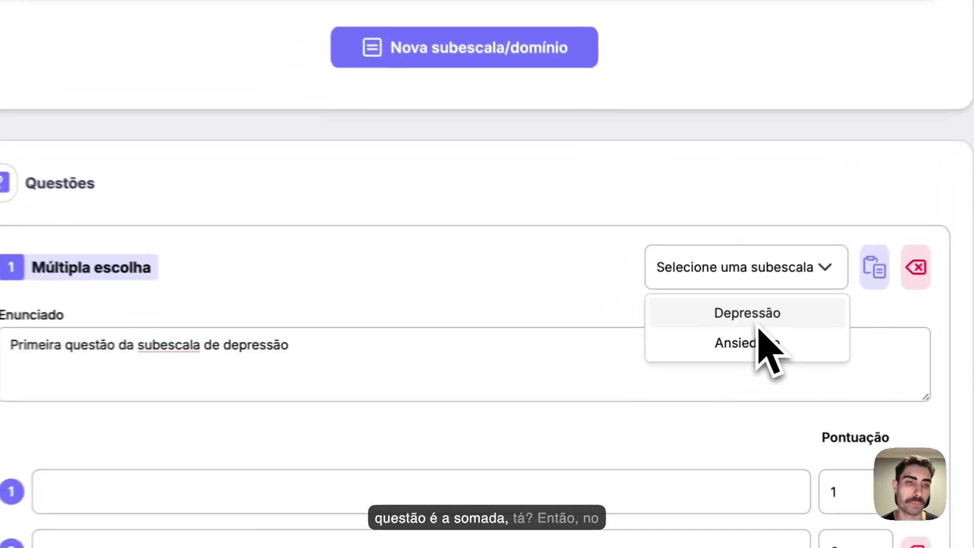
{"action": "left_click", "coordinate": [739, 330]}
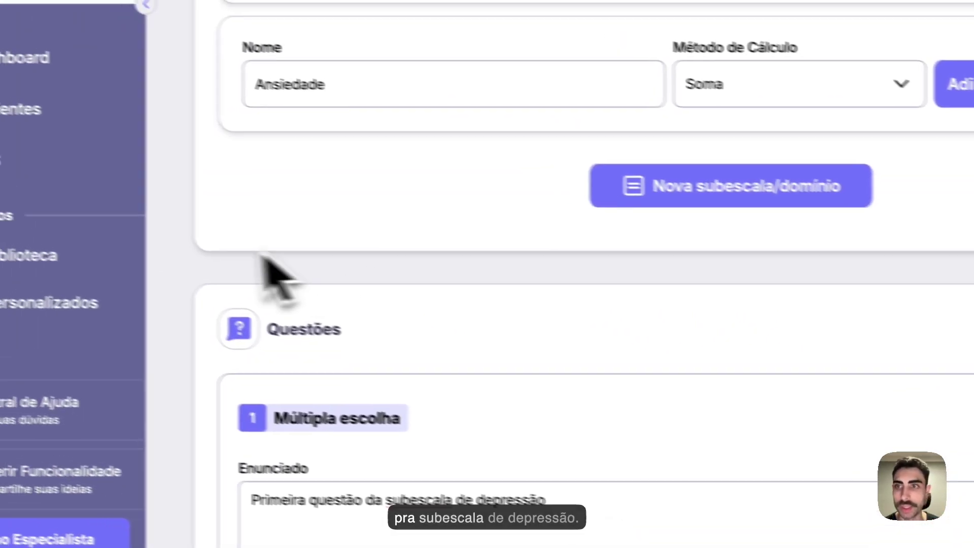
- Open the custom form "Cópia de Escala de Depressão, Ansiedade e Estresse (TEST)" and review its details down to the Pontuação section
{"action": "left_click", "coordinate": [127, 292]}
{"action": "scroll", "coordinate": [528, 245], "scroll_direction": "up", "scroll_amount": 4}
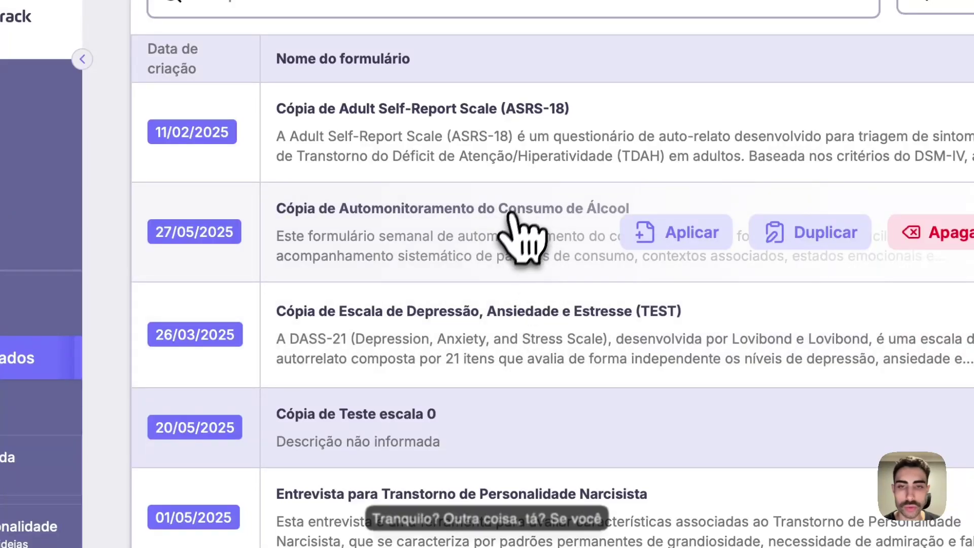
{"action": "left_click", "coordinate": [478, 348]}
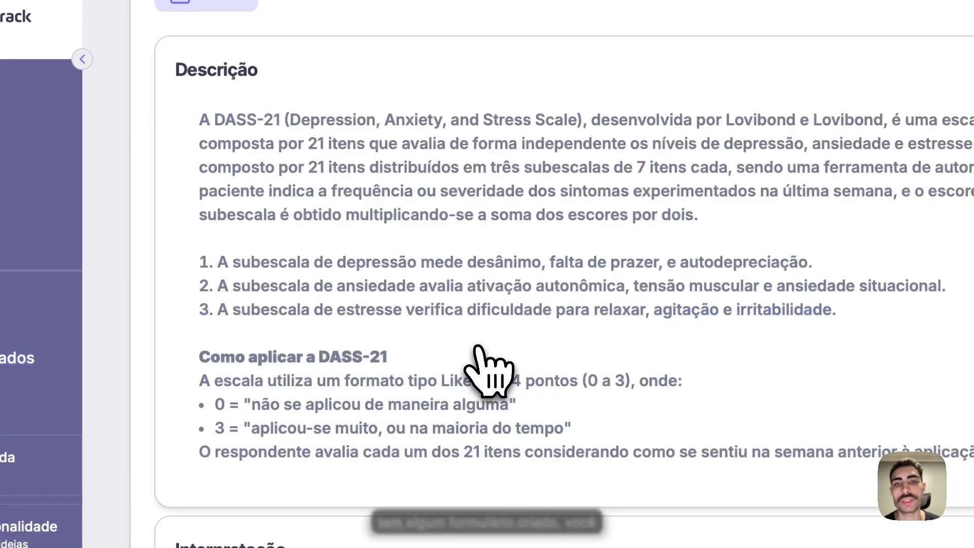
{"action": "scroll", "coordinate": [464, 355], "scroll_direction": "up", "scroll_amount": 3}
{"action": "scroll", "coordinate": [472, 381], "scroll_direction": "down", "scroll_amount": 15}
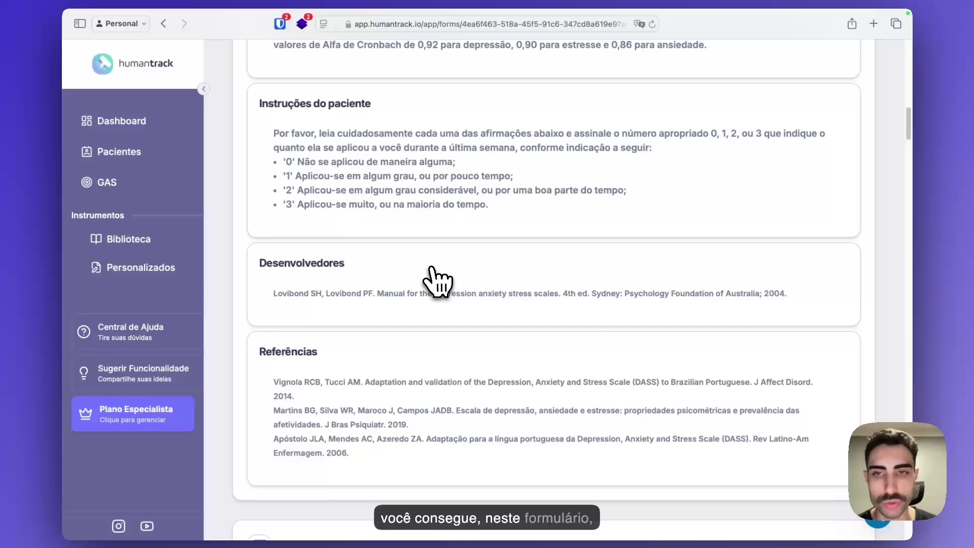
{"action": "scroll", "coordinate": [437, 282], "scroll_direction": "down", "scroll_amount": 6}
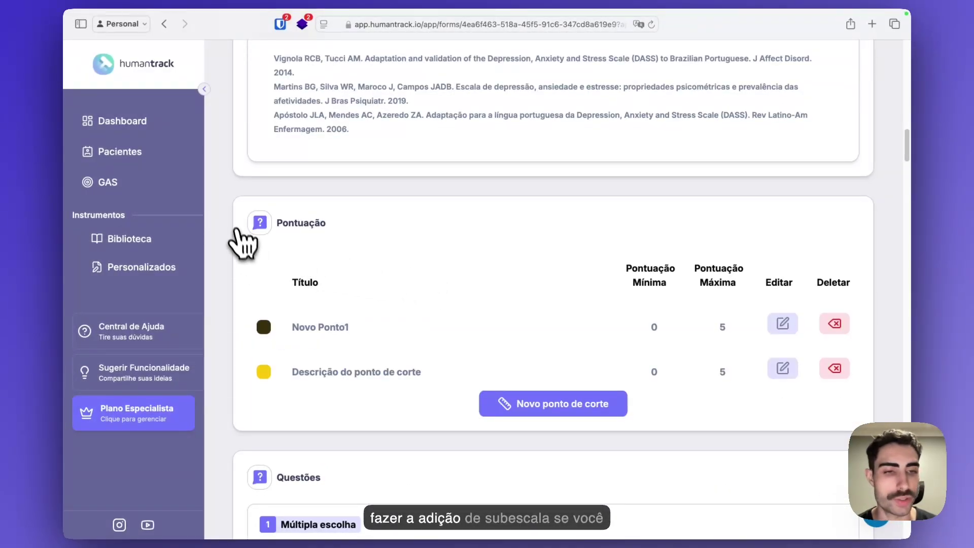
{"action": "scroll", "coordinate": [237, 227], "scroll_direction": "up", "scroll_amount": 6}
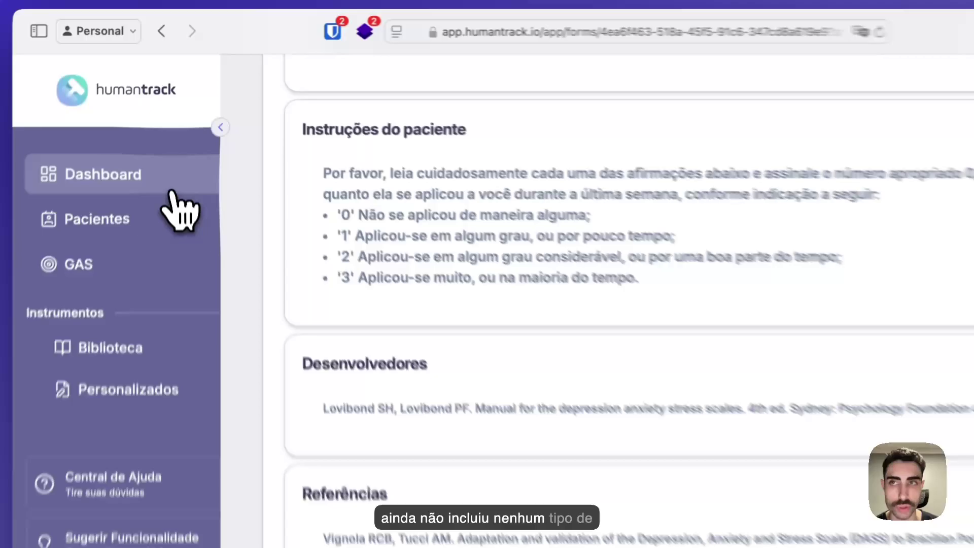
- View the domain scores of the answered WHOQOL-BREF submission from 18/06/2025 19:02 on the dashboard, highlight its title, and close it
{"action": "left_click", "coordinate": [172, 126]}
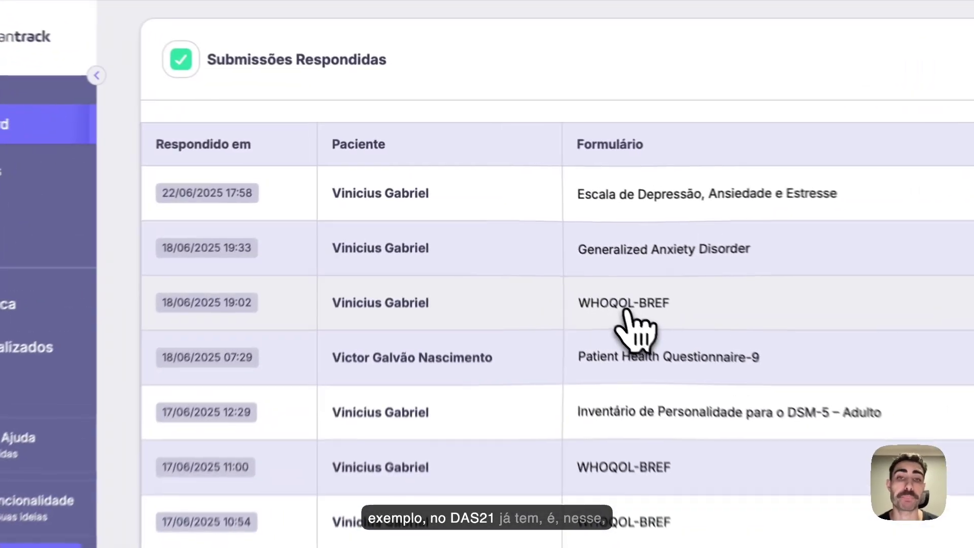
{"action": "left_click", "coordinate": [547, 248]}
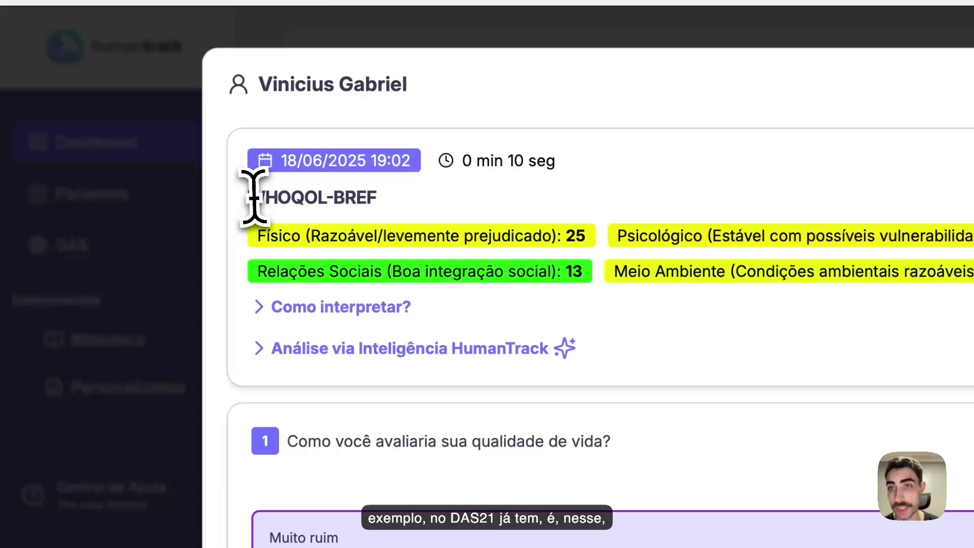
{"action": "left_click_drag", "start_coordinate": [253, 196], "coordinate": [419, 192]}
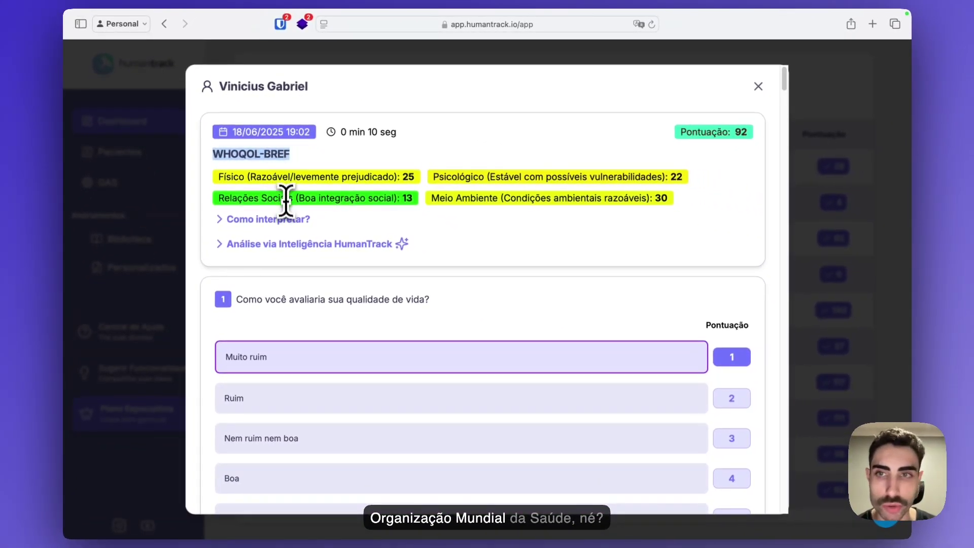
{"action": "left_click", "coordinate": [806, 235]}
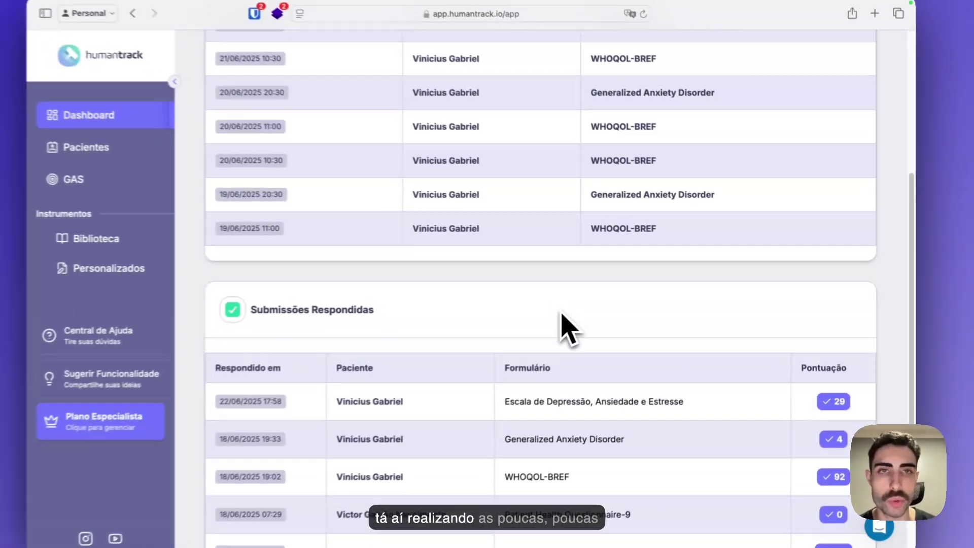
{"action": "scroll", "coordinate": [569, 327], "scroll_direction": "up", "scroll_amount": 6}
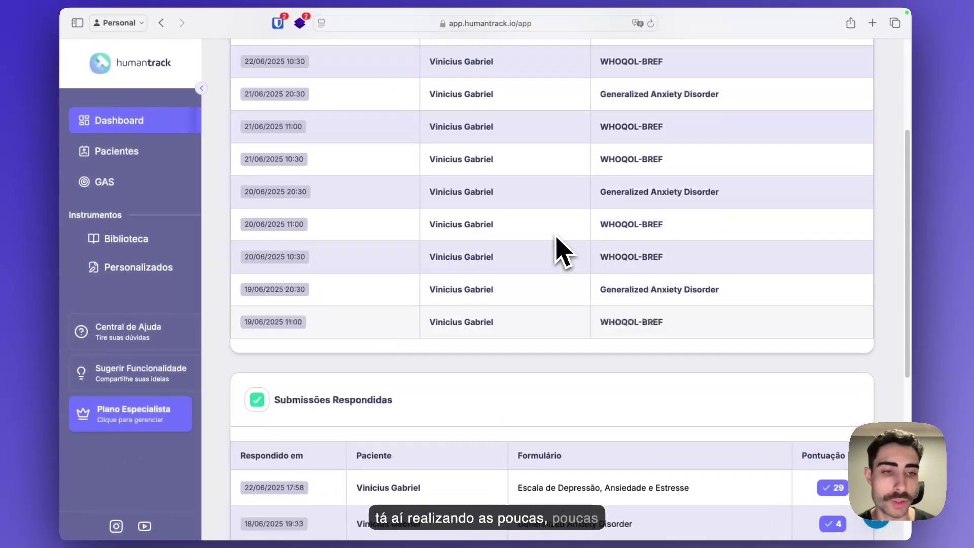